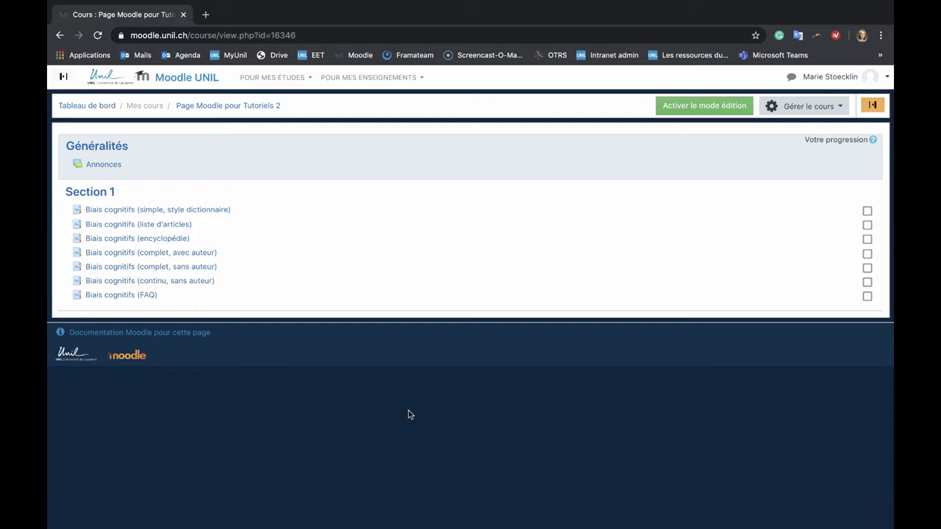
# Turn on course editing and add a Glossaire activity to the Généralités section.
pyautogui.click(675, 112)
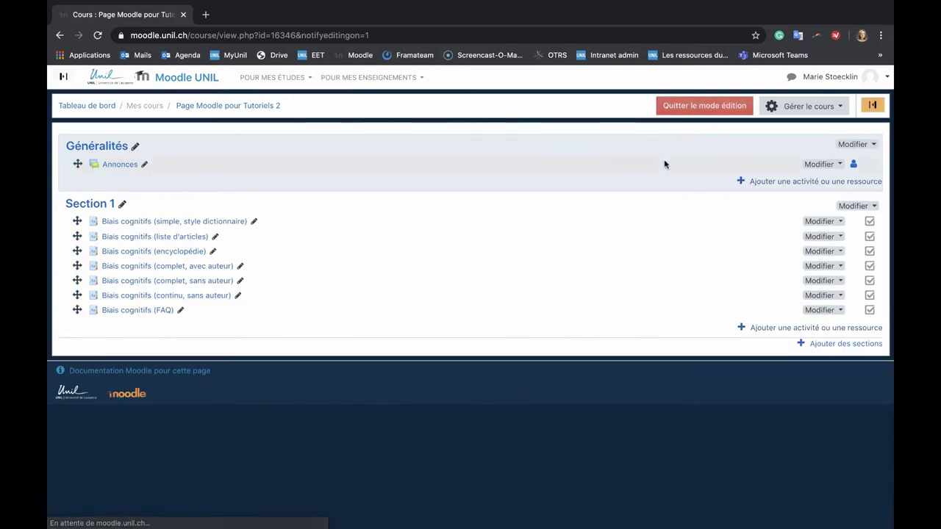
pyautogui.click(761, 183)
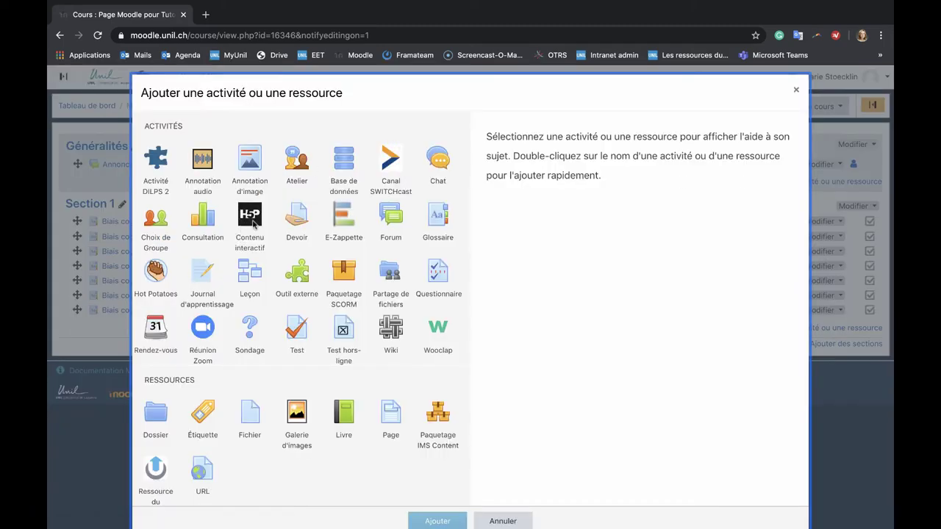
pyautogui.click(435, 217)
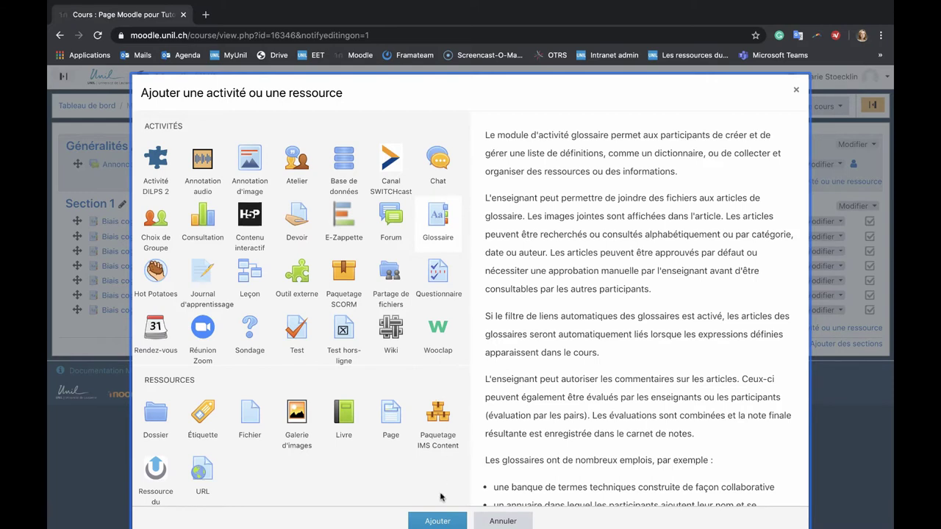
pyautogui.click(439, 520)
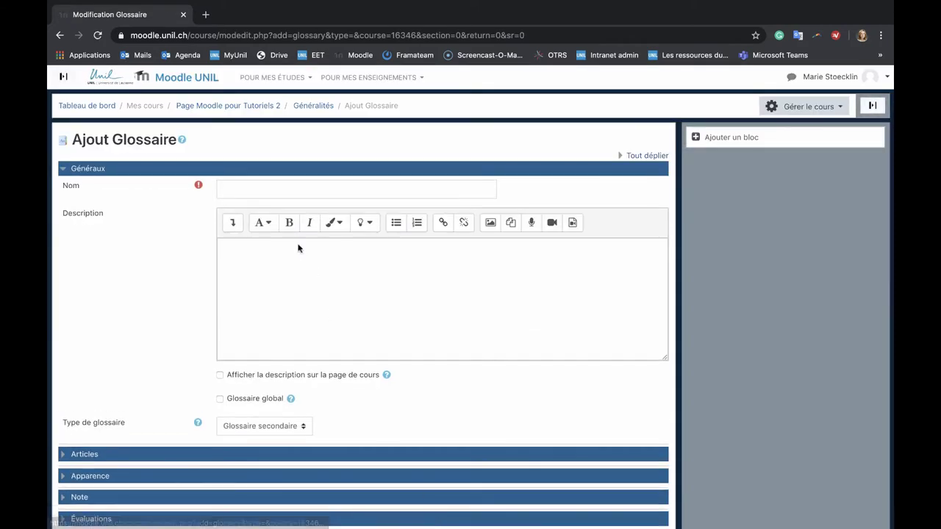
# Name the glossary "Biais cognitifs en Psychologie Sociale".
pyautogui.click(264, 190)
pyautogui.write('Biais c')
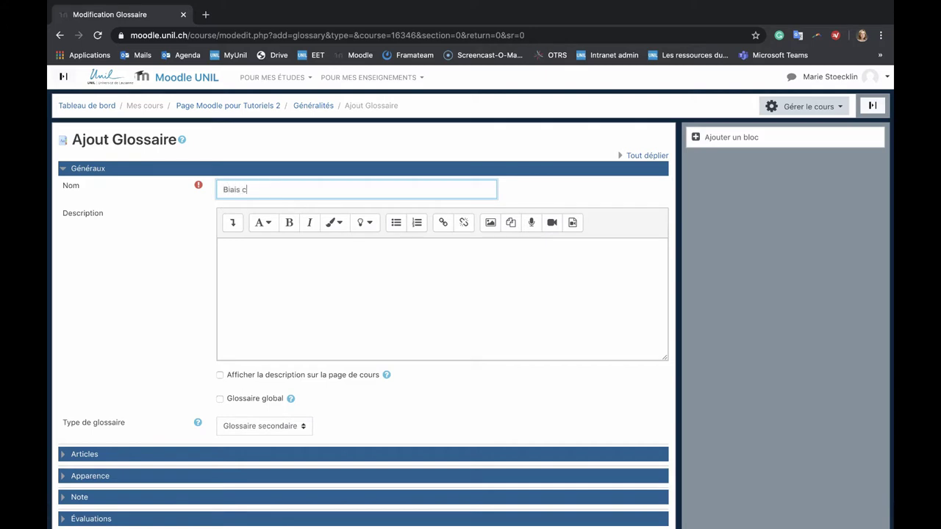
pyautogui.write('ognitifs en Psychologie Sociale')
pyautogui.click(172, 251)
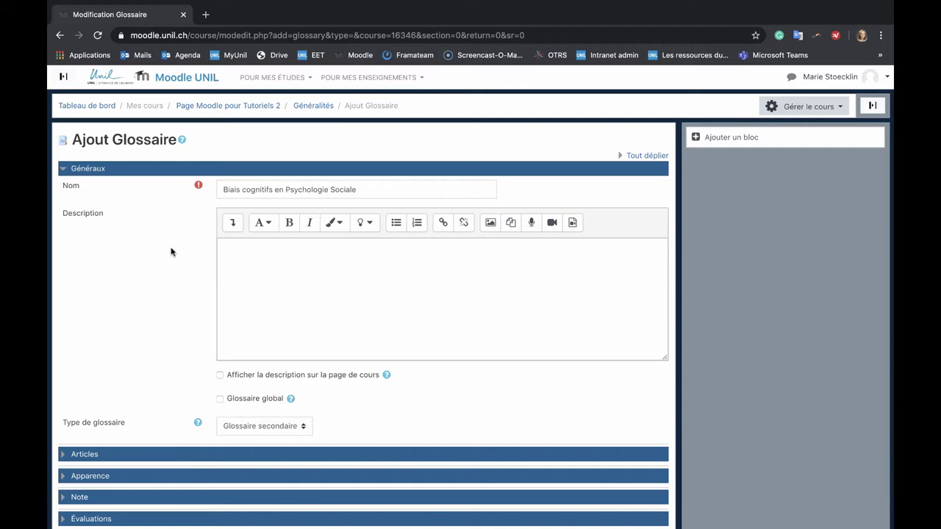
# Write the description "Les biais qui doivent être définis sont:" followed by three lines that each contain a dash.
pyautogui.click(236, 259)
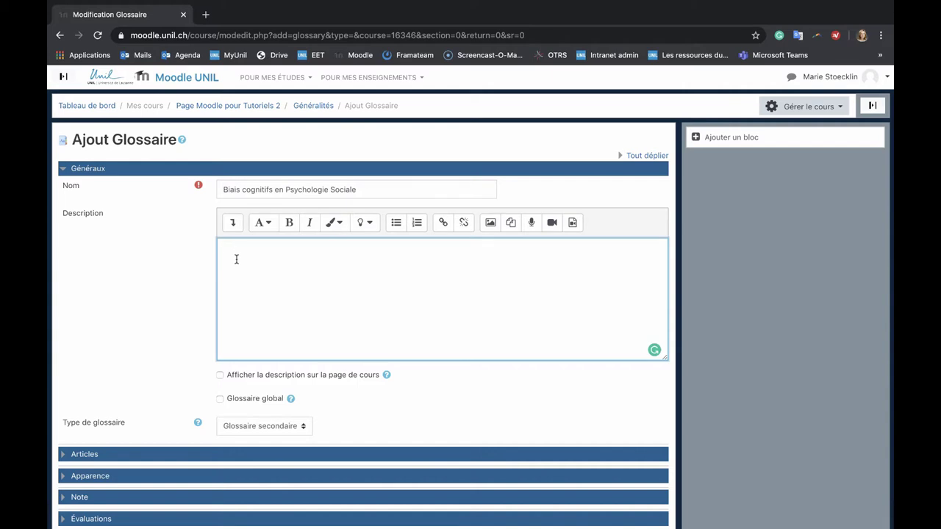
pyautogui.write('Les biais qui doivent être fé')
pyautogui.press('BackSpace')
pyautogui.press('BackSpace')
pyautogui.write('définis sont:')
pyautogui.press('Return')
pyautogui.write('-')
pyautogui.press('Return')
pyautogui.write('-')
pyautogui.press('Return')
pyautogui.write('-')
pyautogui.click(118, 372)
# Check the available glossary types and keep Glossaire secondaire.
pyautogui.scroll(-1, 118, 372)
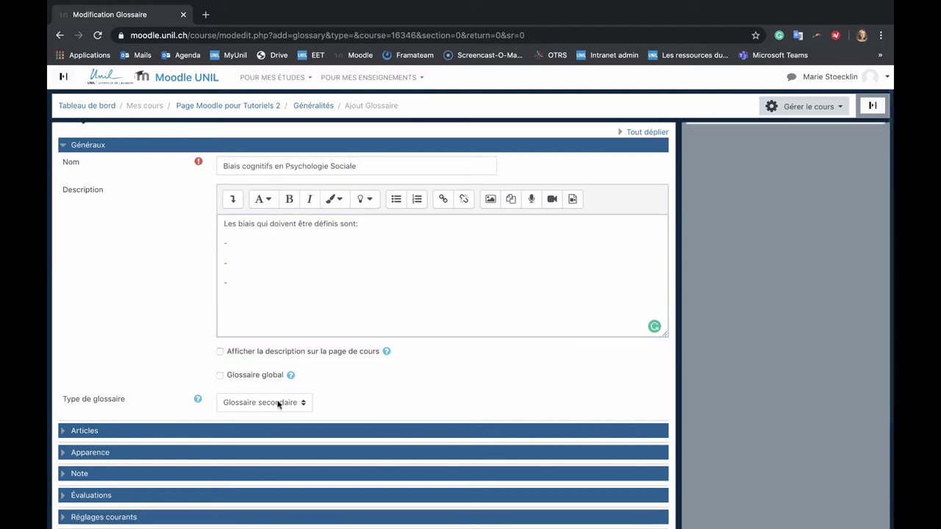
pyautogui.click(301, 403)
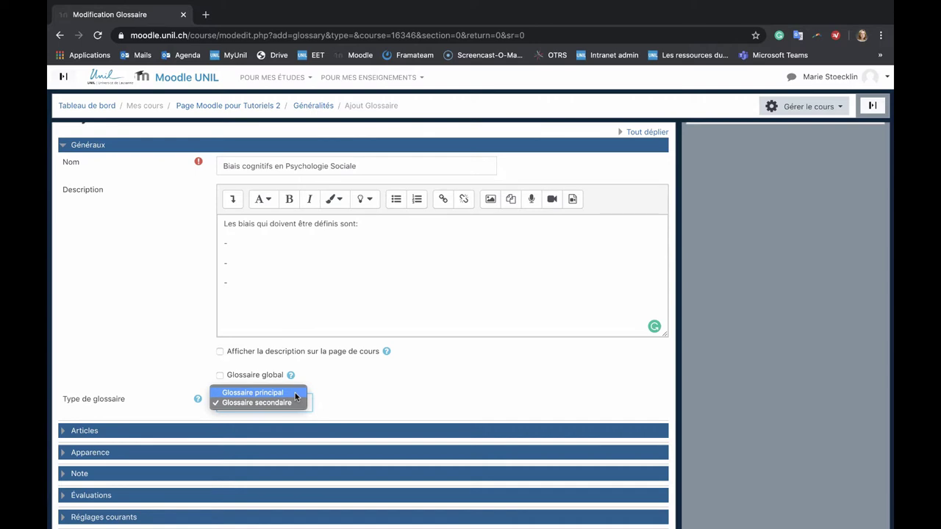
pyautogui.click(340, 402)
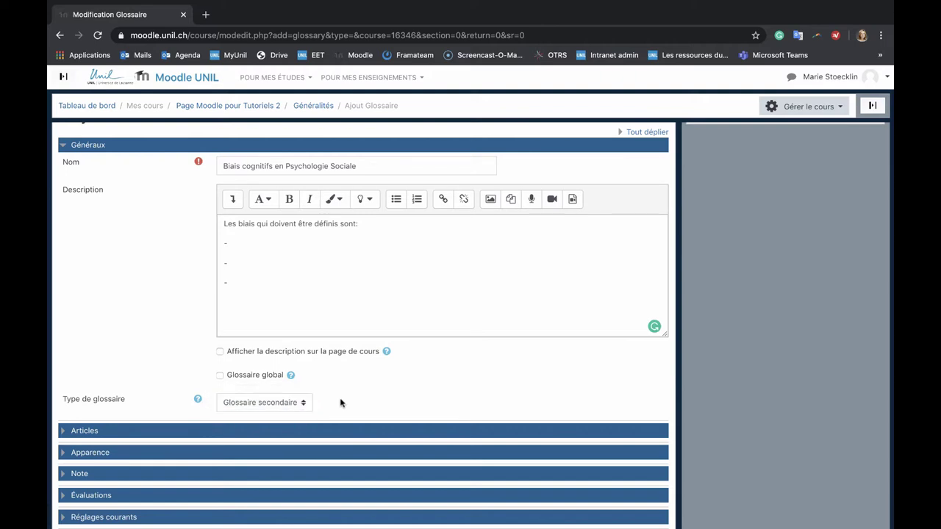
# In the Articles settings, set automatic approval to Non and always allowing modification to Oui.
pyautogui.scroll(-4, 341, 403)
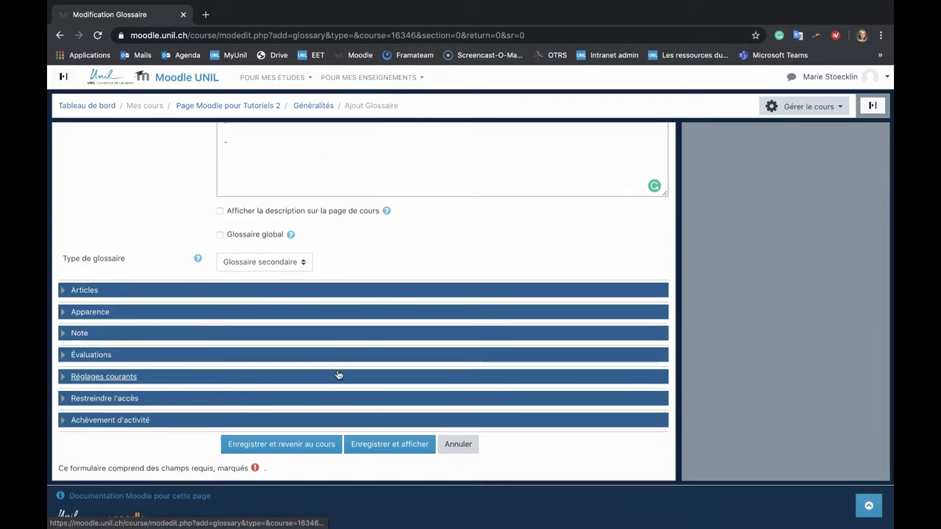
pyautogui.click(337, 292)
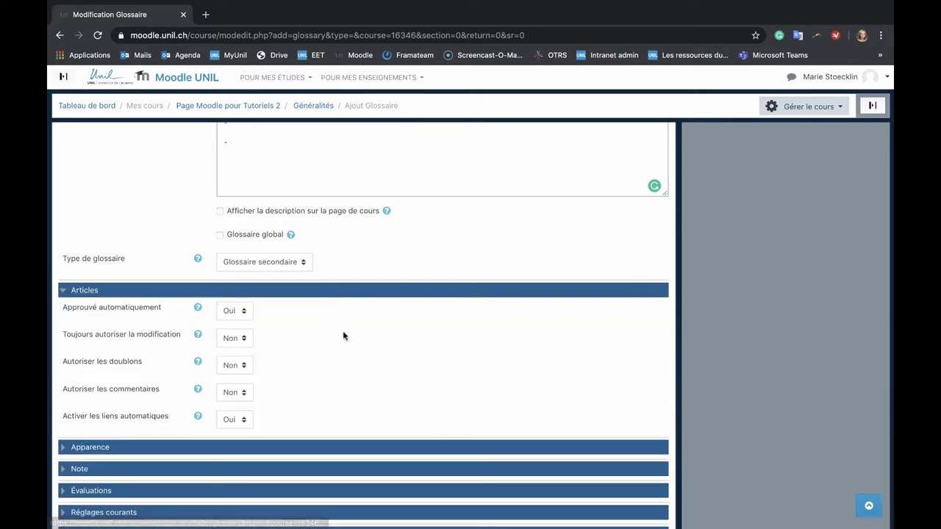
pyautogui.click(247, 317)
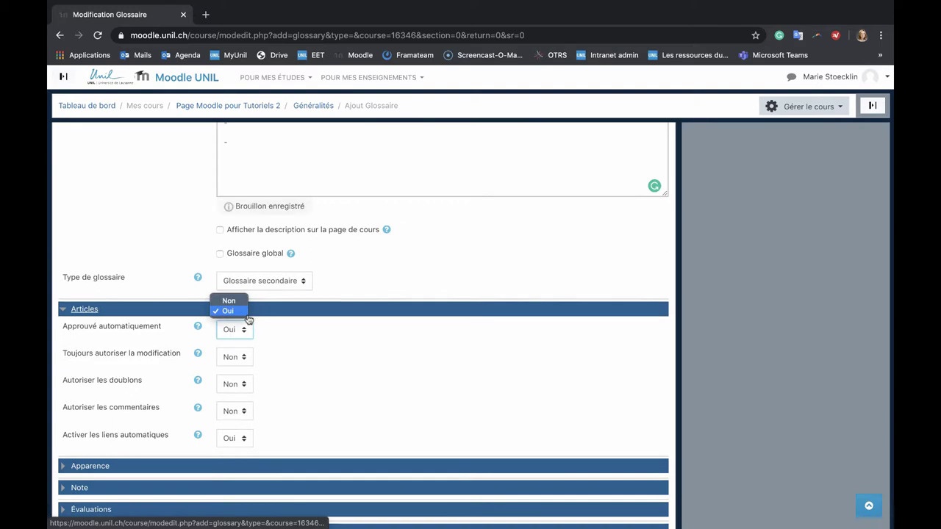
pyautogui.click(272, 343)
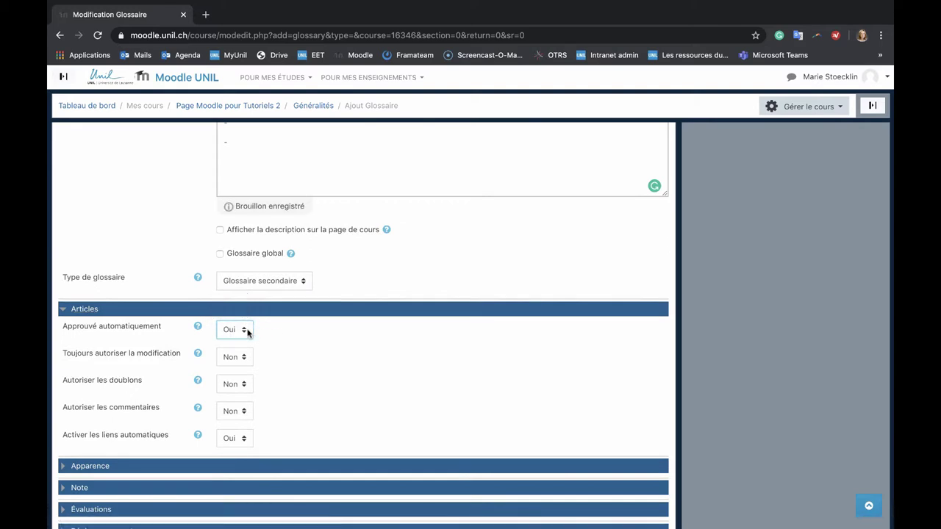
pyautogui.click(247, 331)
pyautogui.click(229, 319)
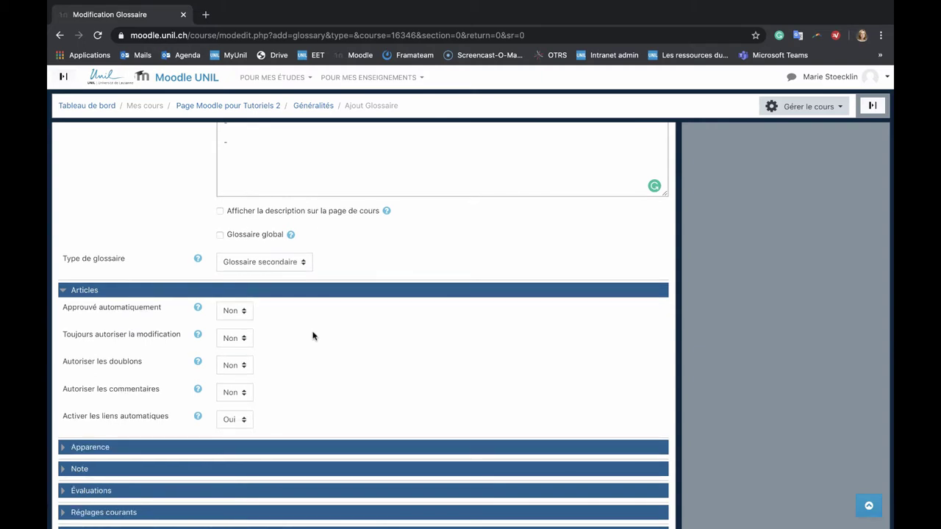
pyautogui.click(246, 339)
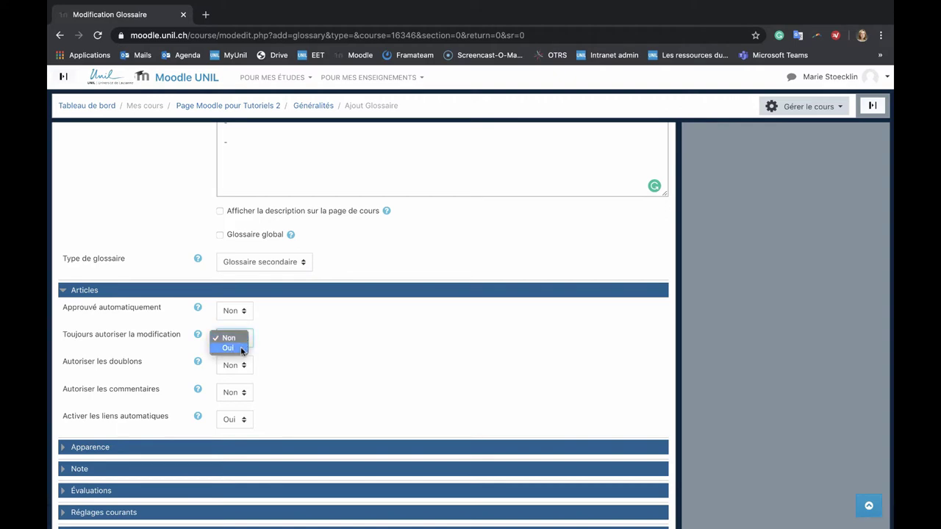
pyautogui.click(241, 348)
# Keep duplicate articles set to Non and set allowing comments to Oui.
pyautogui.scroll(-3, 271, 359)
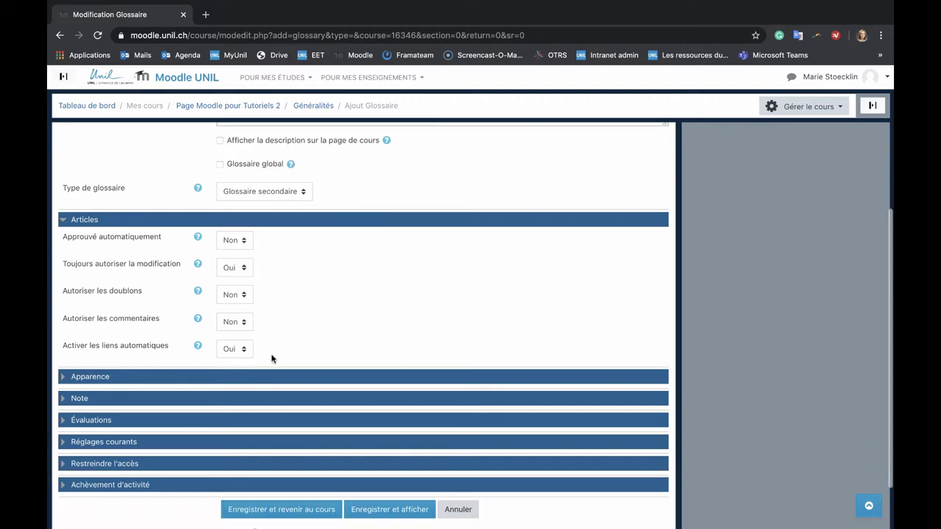
pyautogui.click(246, 296)
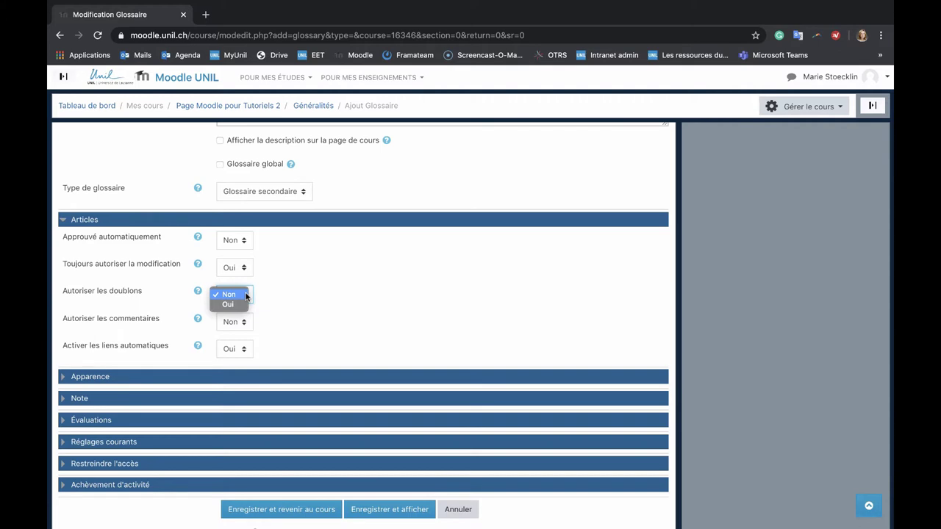
pyautogui.click(246, 295)
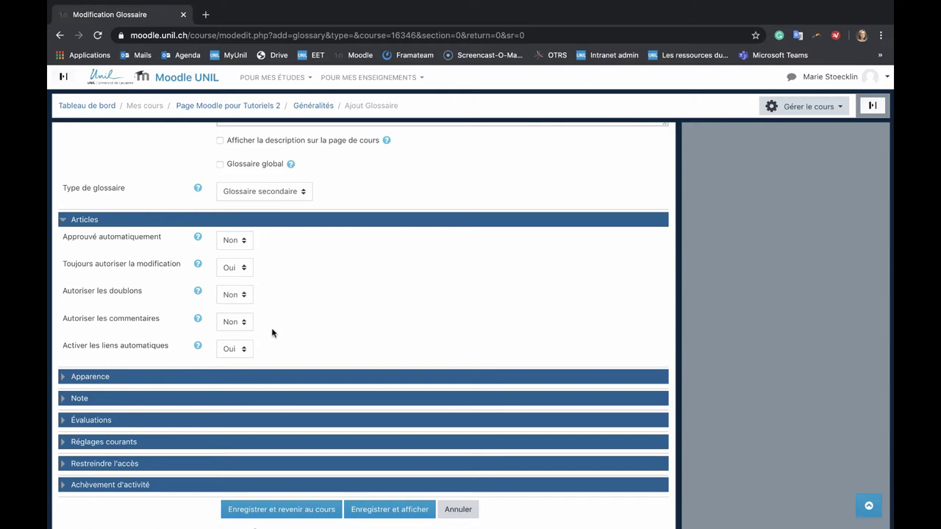
pyautogui.click(250, 327)
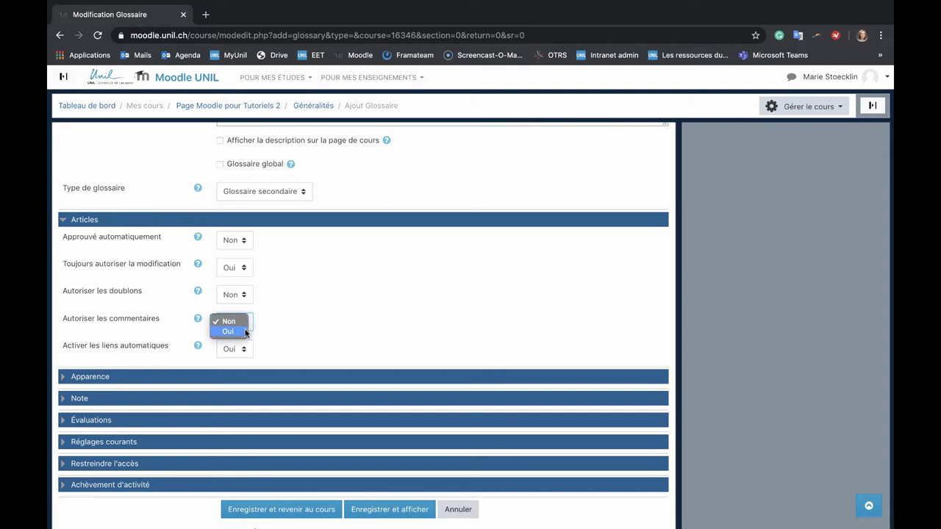
pyautogui.click(245, 332)
pyautogui.click(276, 333)
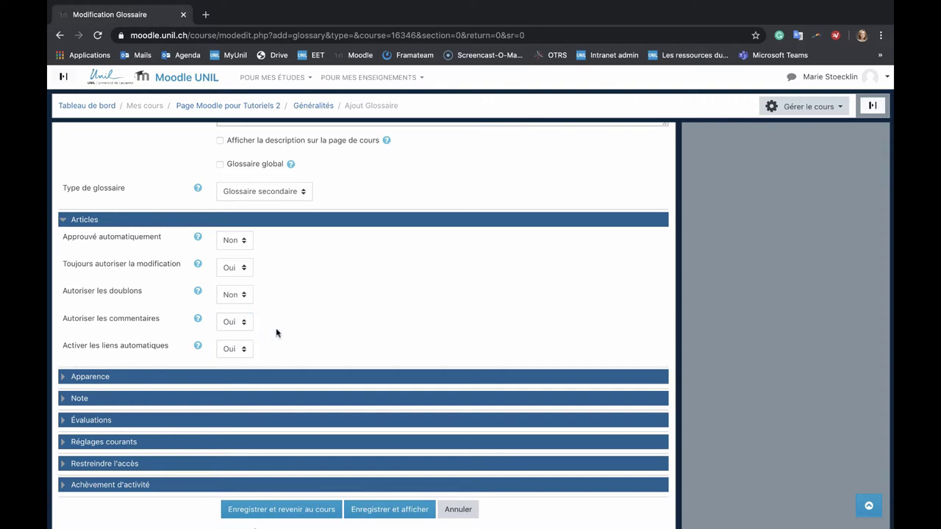
# In the Apparence settings, keep the display format Simple, style dictionnaire, and set the articles shown per page to 5.
pyautogui.scroll(-2, 277, 333)
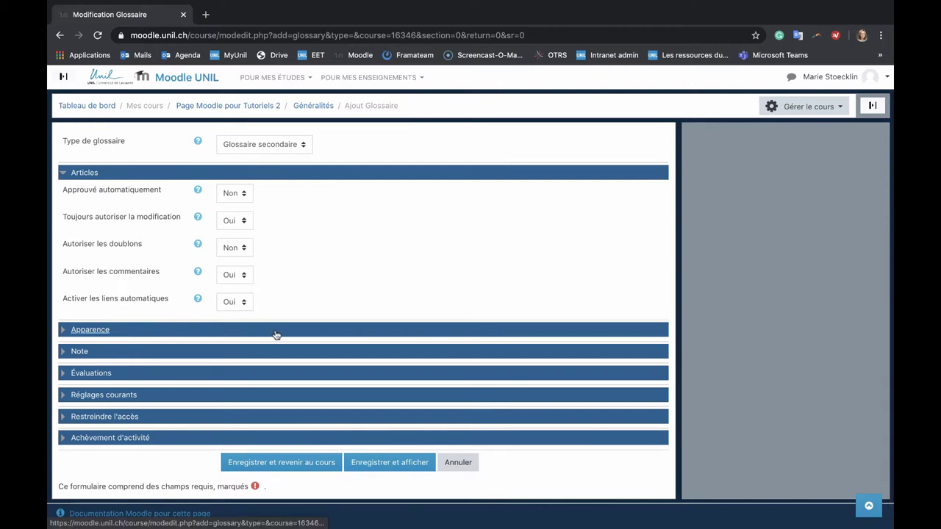
pyautogui.click(276, 335)
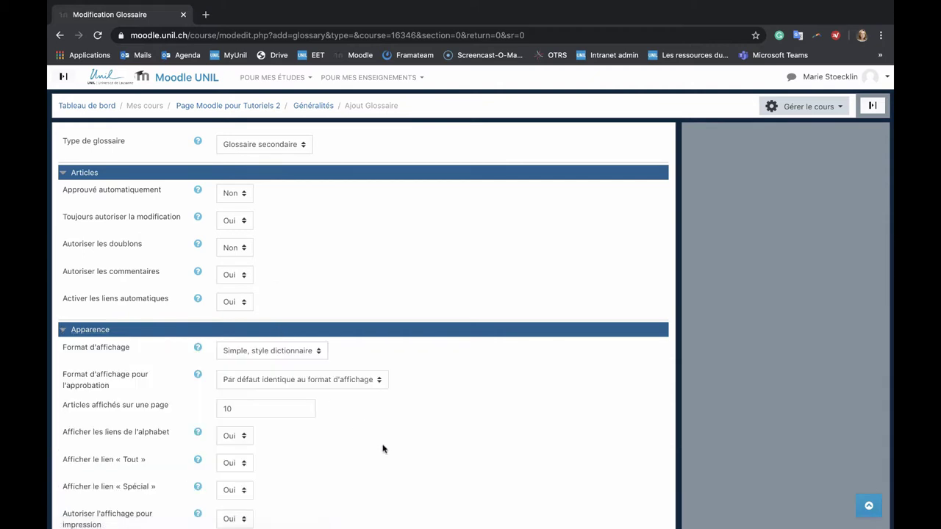
pyautogui.scroll(-2, 383, 447)
pyautogui.scroll(-3, 382, 447)
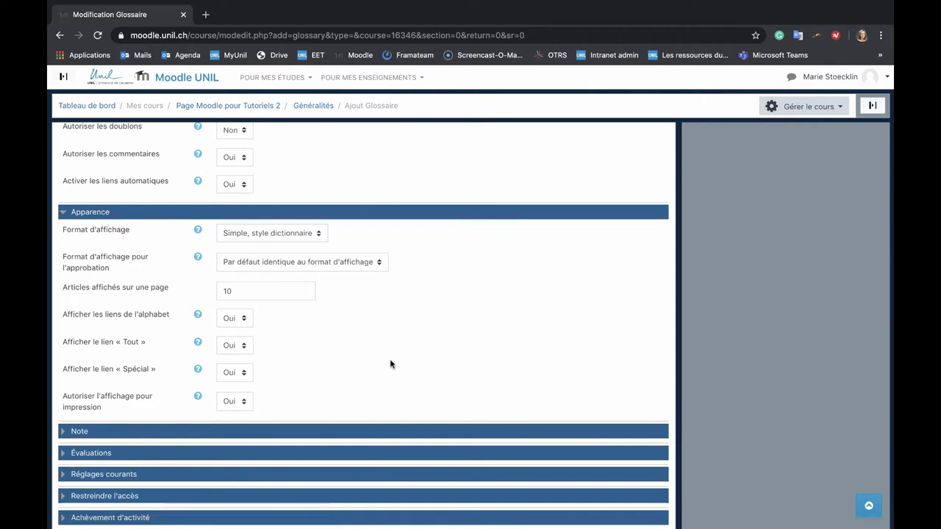
pyautogui.scroll(-1, 390, 363)
pyautogui.click(320, 211)
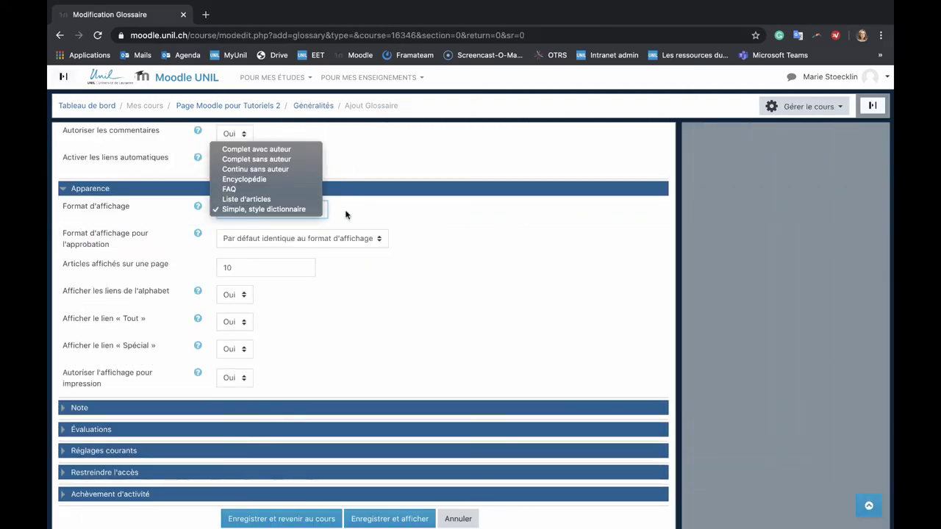
pyautogui.click(345, 214)
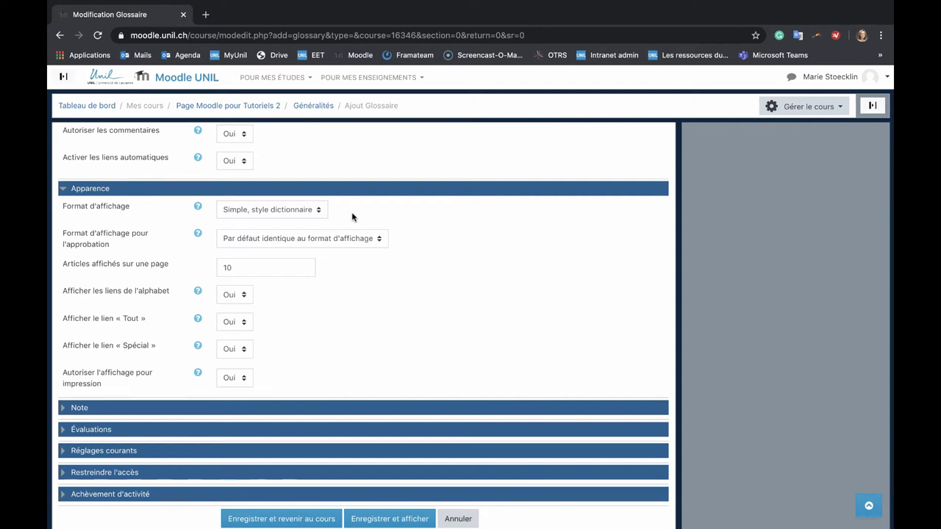
pyautogui.click(282, 265)
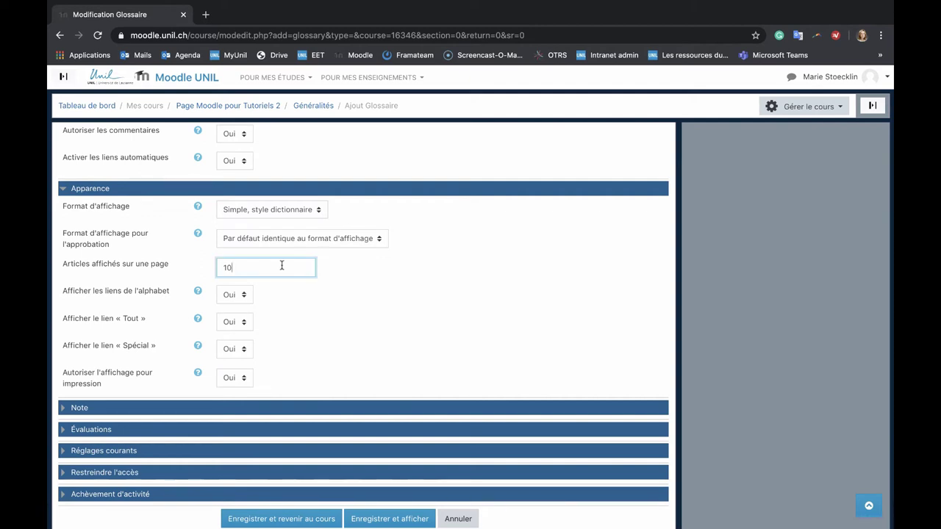
pyautogui.press('BackSpace')
pyautogui.press('BackSpace')
pyautogui.write('5')
pyautogui.click(323, 272)
# Keep the alphabet links and the « Tout » link set to Oui, and save and display the glossary.
pyautogui.click(245, 295)
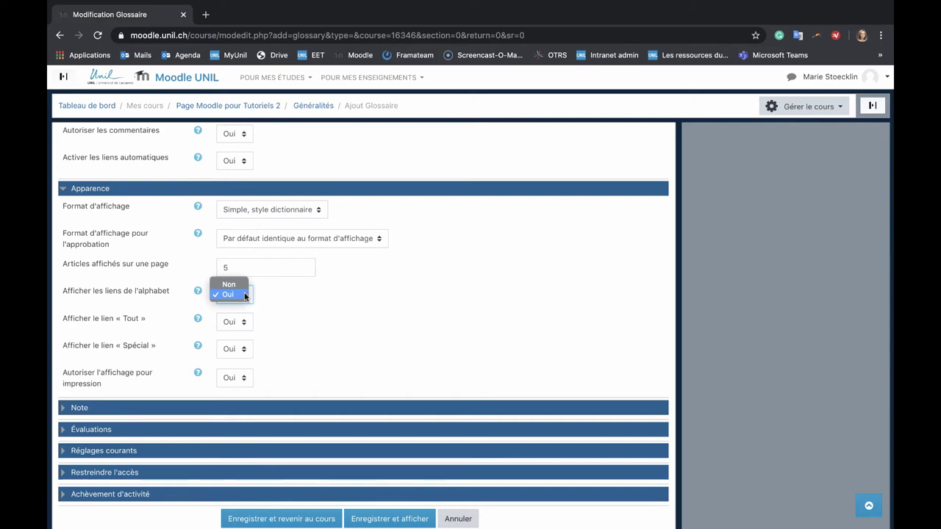
pyautogui.click(245, 295)
pyautogui.click(248, 324)
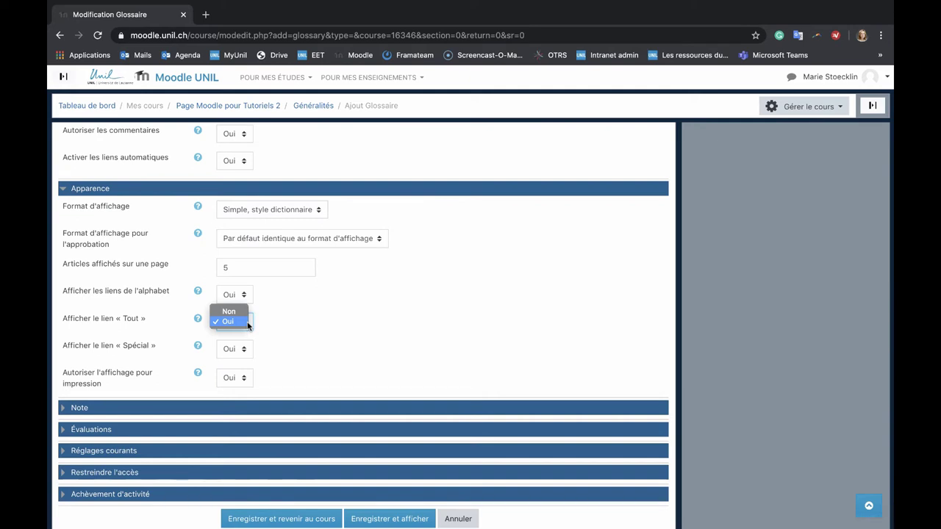
pyautogui.click(248, 324)
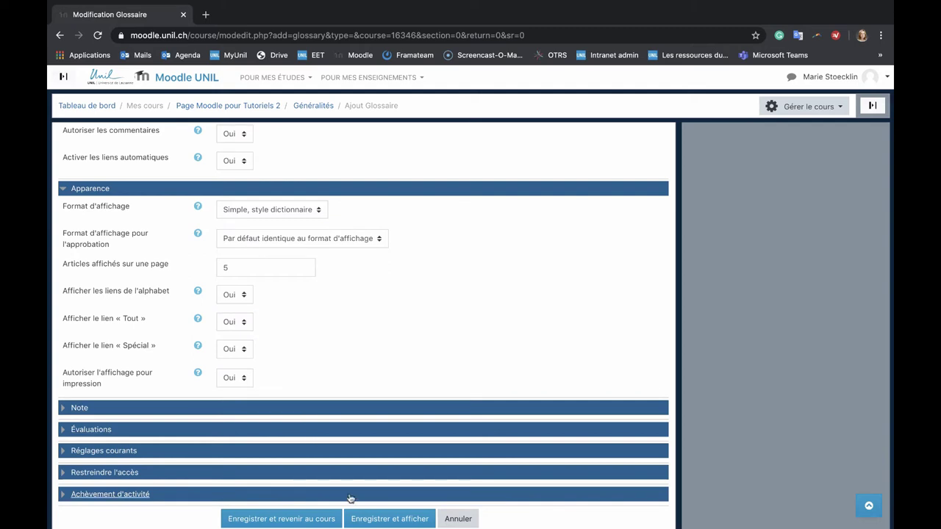
pyautogui.click(360, 521)
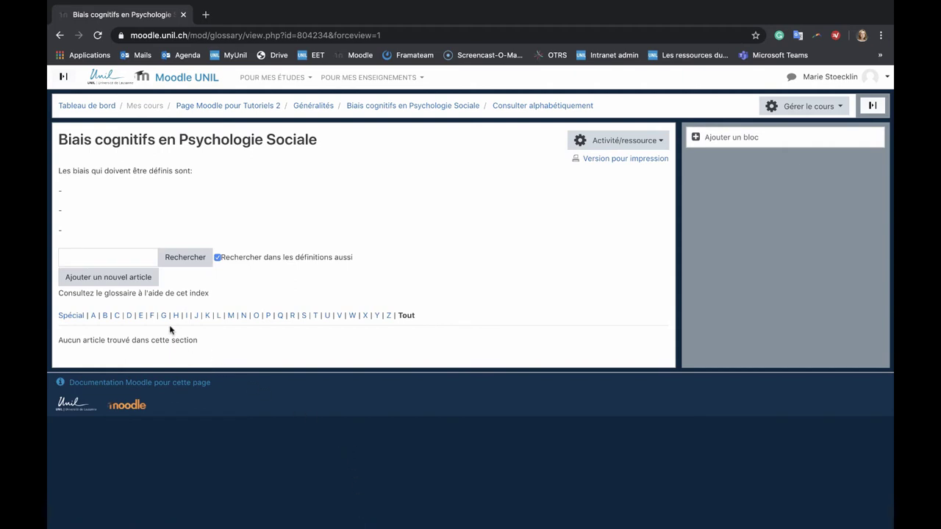
# Switch to the Etudiant·e role to view the glossary as a student.
pyautogui.click(888, 77)
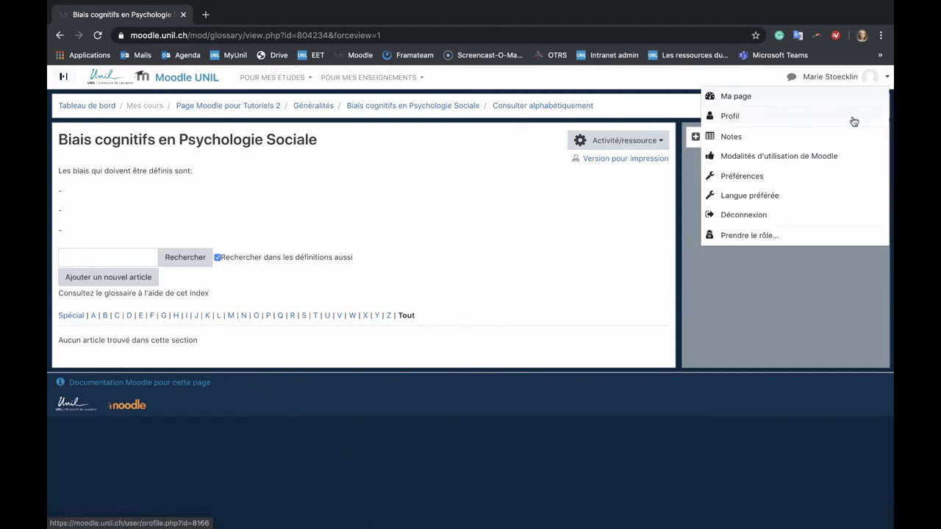
pyautogui.click(750, 235)
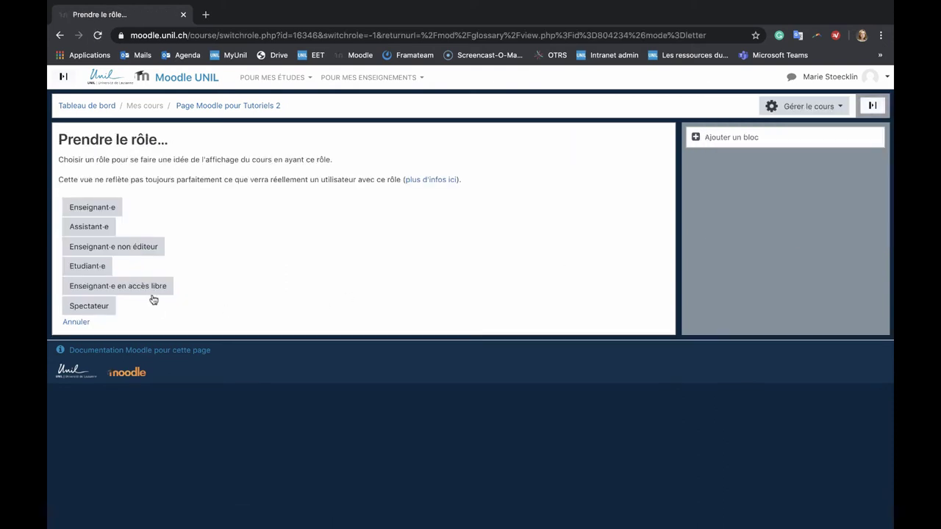
pyautogui.click(98, 267)
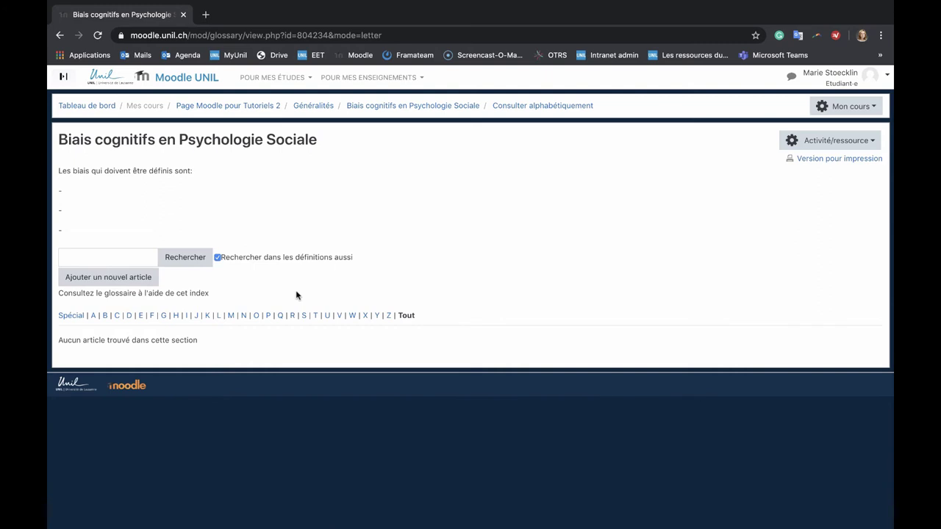
# Start a new glossary article with the concept "Effet de Halo" and the definition "L'effet de Halo est...", showing the full editor options.
pyautogui.click(150, 283)
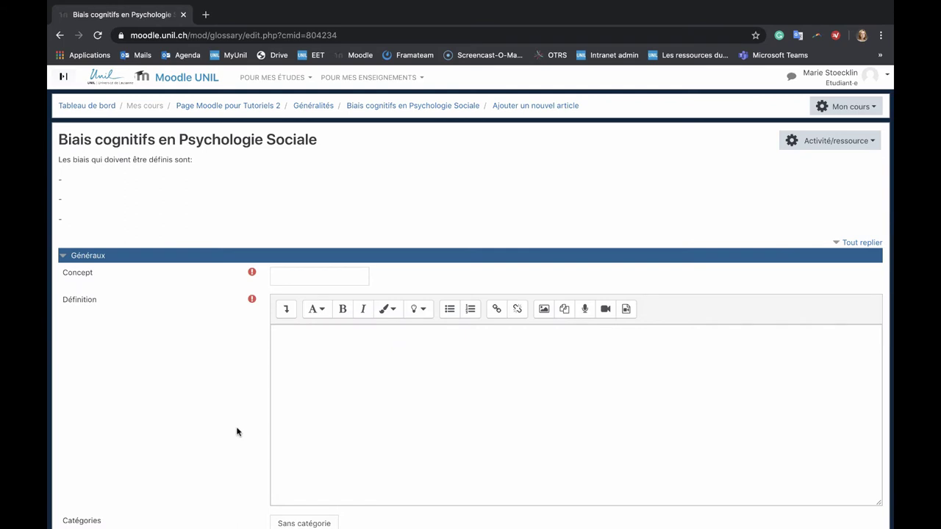
pyautogui.click(299, 272)
pyautogui.write('Effet de ')
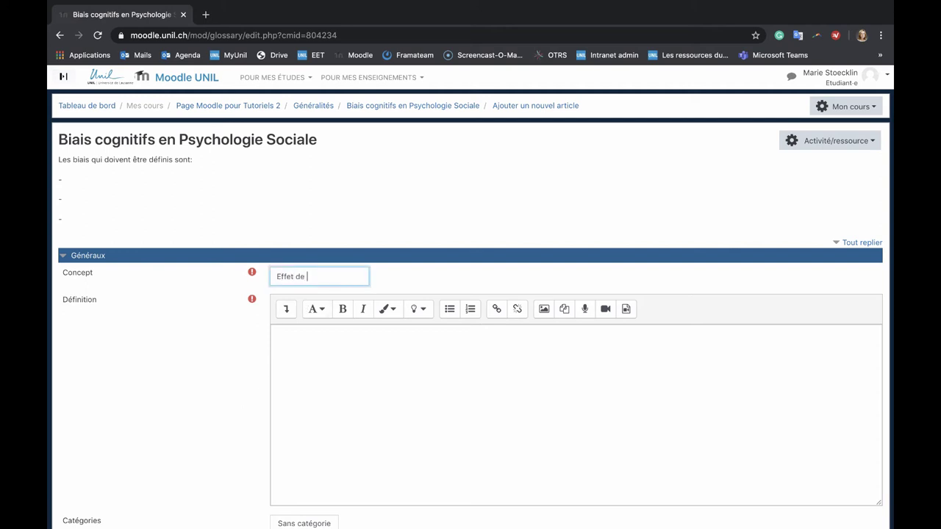
pyautogui.write('Halo')
pyautogui.click(303, 338)
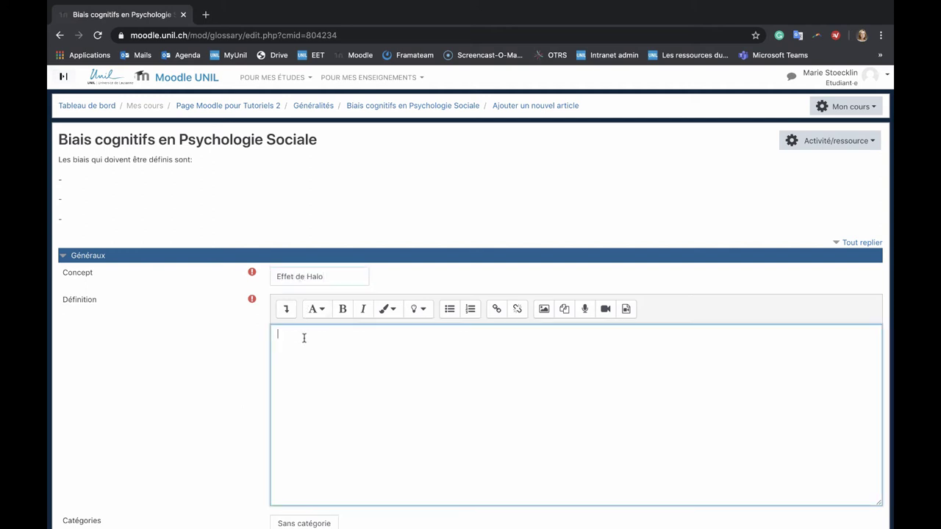
pyautogui.write("L'effet de Halo est...")
pyautogui.click(256, 366)
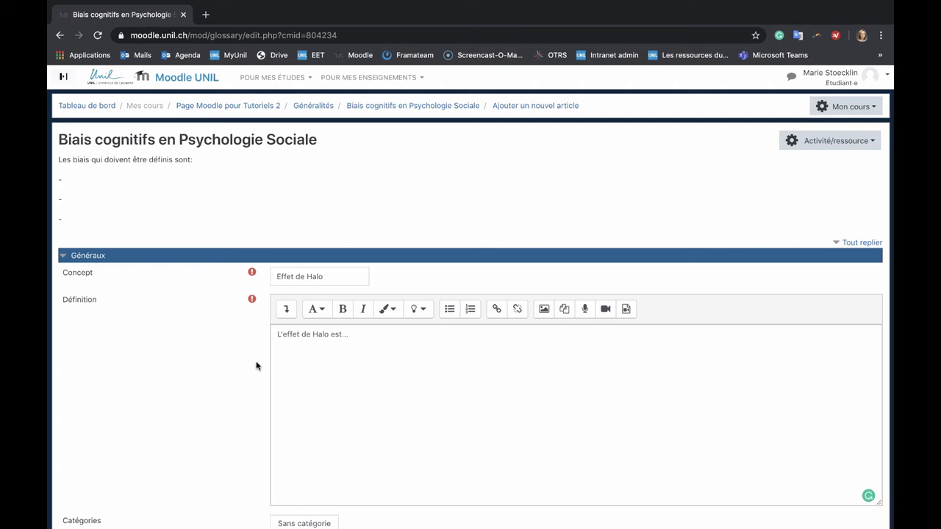
pyautogui.click(285, 309)
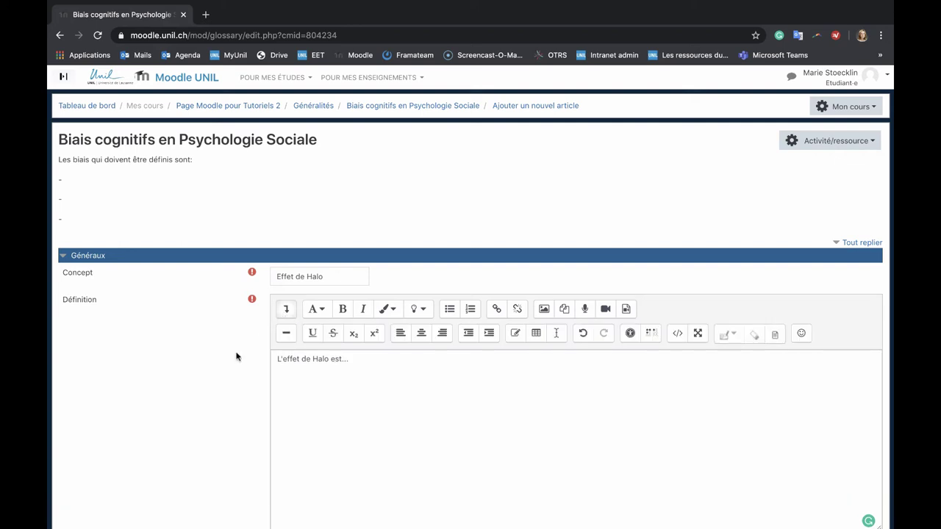
# Assign the article to the Personnalité category and enter "Première impression" as its associated term.
pyautogui.scroll(-5, 236, 357)
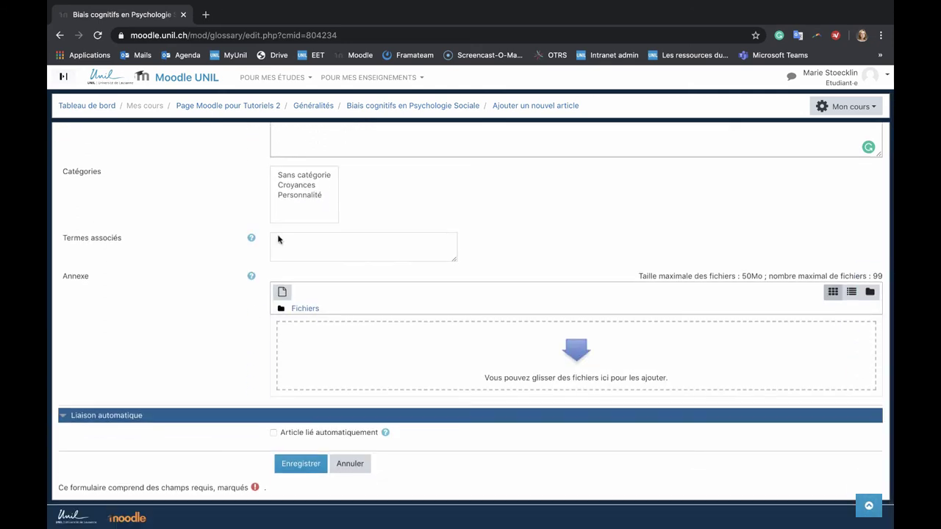
pyautogui.click(299, 195)
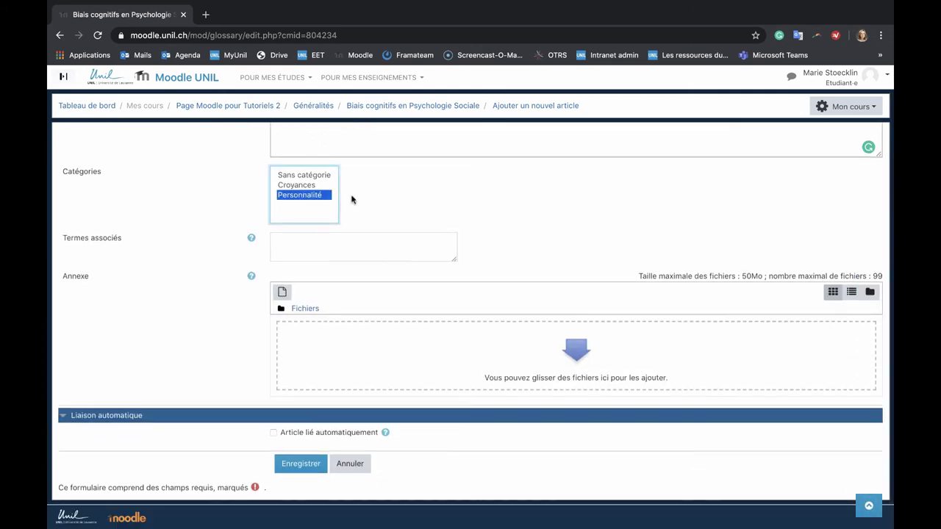
pyautogui.click(378, 207)
pyautogui.click(328, 198)
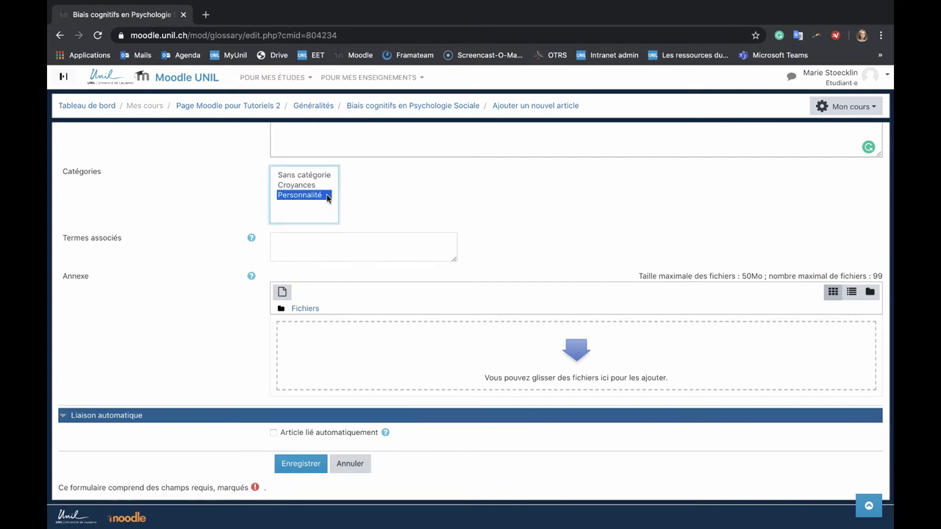
pyautogui.click(368, 251)
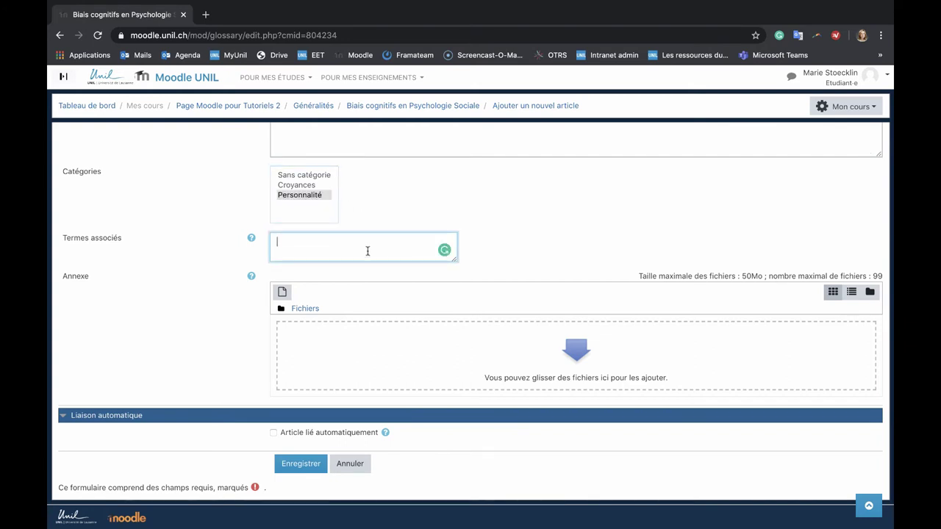
pyautogui.write('Première impression')
pyautogui.click(230, 320)
# Attach the file "Effet de halo — Wikipédia.pdf" from the Bureau folder to the article and save it.
pyautogui.click(447, 347)
pyautogui.click(369, 267)
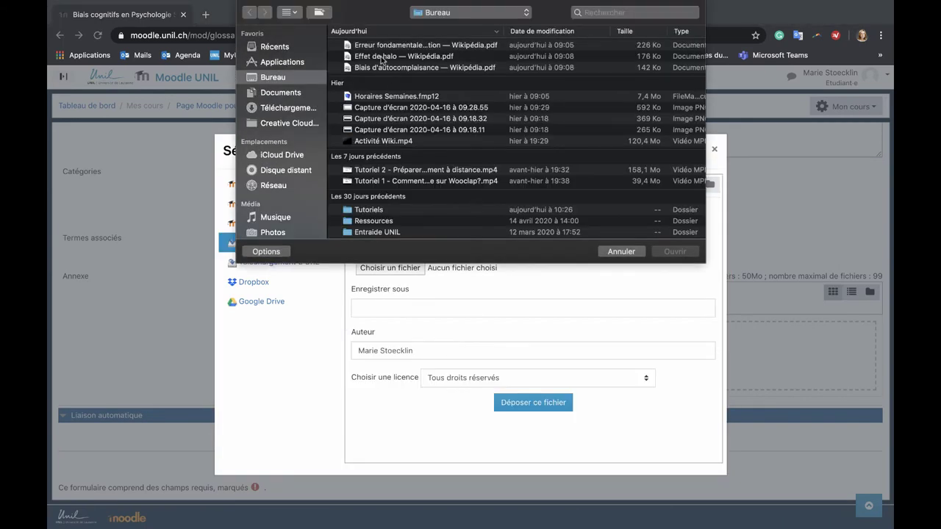
pyautogui.doubleClick(390, 56)
pyautogui.click(499, 401)
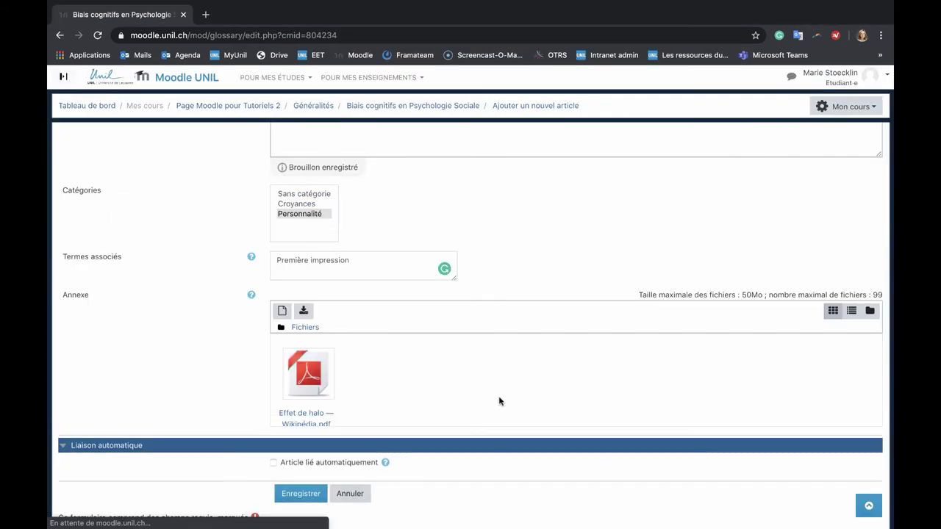
pyautogui.scroll(-1, 450, 480)
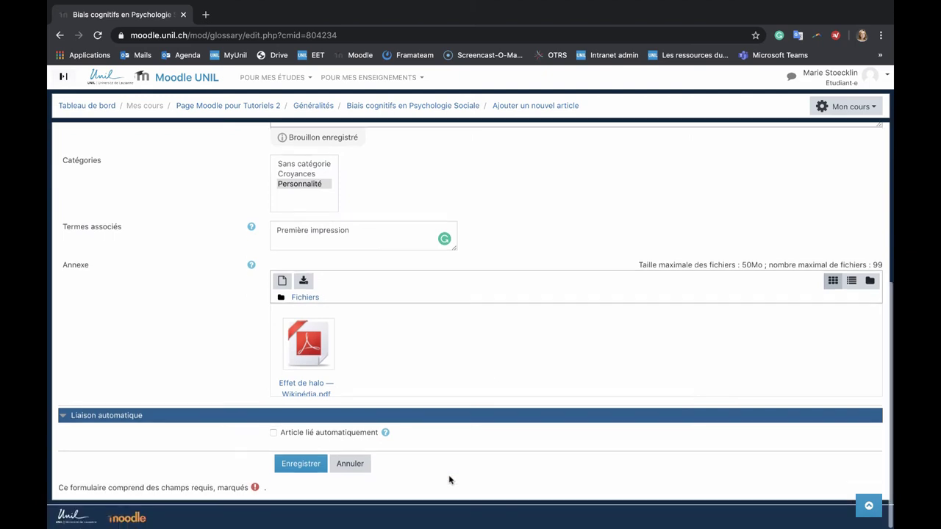
pyautogui.click(307, 466)
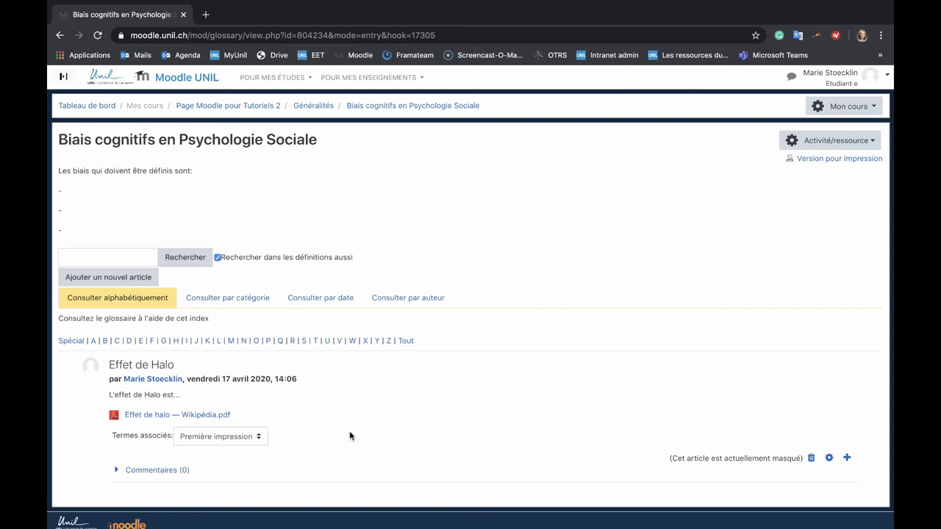
# Look at the Effet de Halo article's editing form, return without changes, and browse the glossary by category, date and author.
pyautogui.click(829, 459)
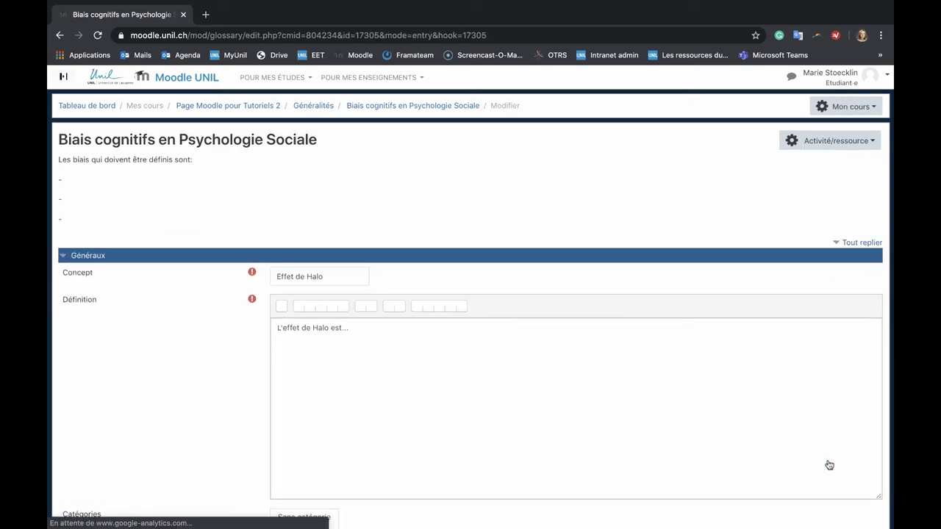
pyautogui.click(60, 37)
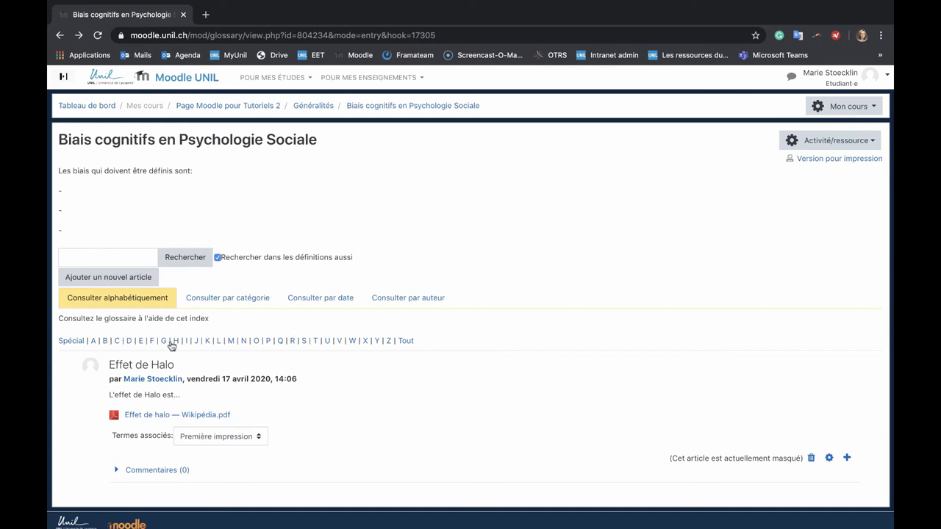
pyautogui.click(227, 301)
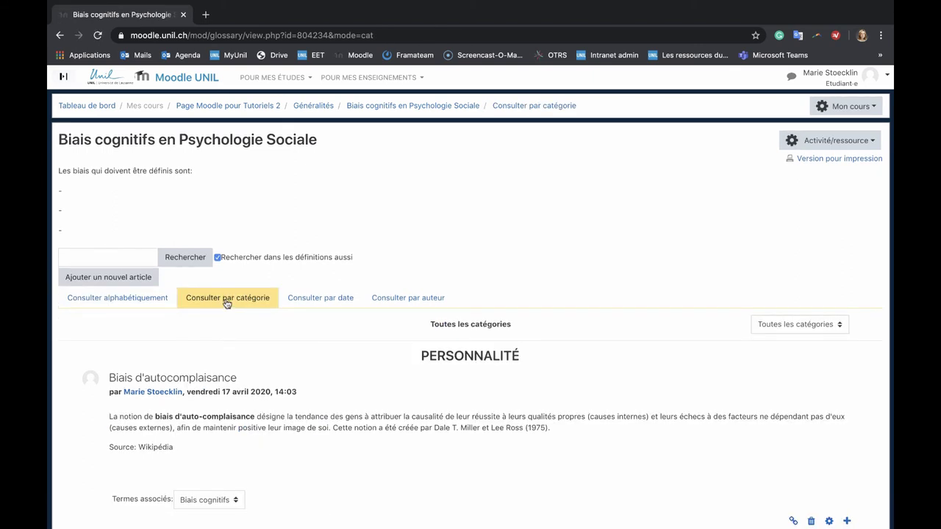
pyautogui.click(320, 302)
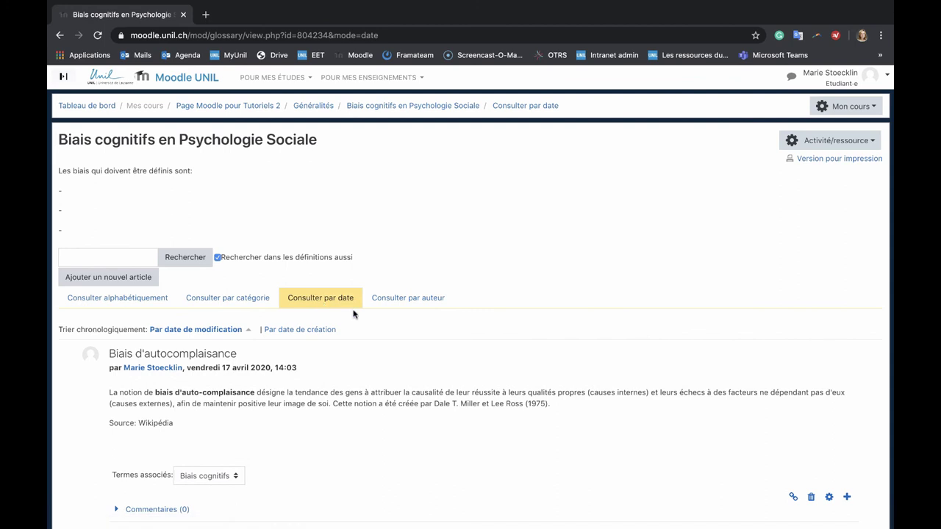
pyautogui.click(397, 300)
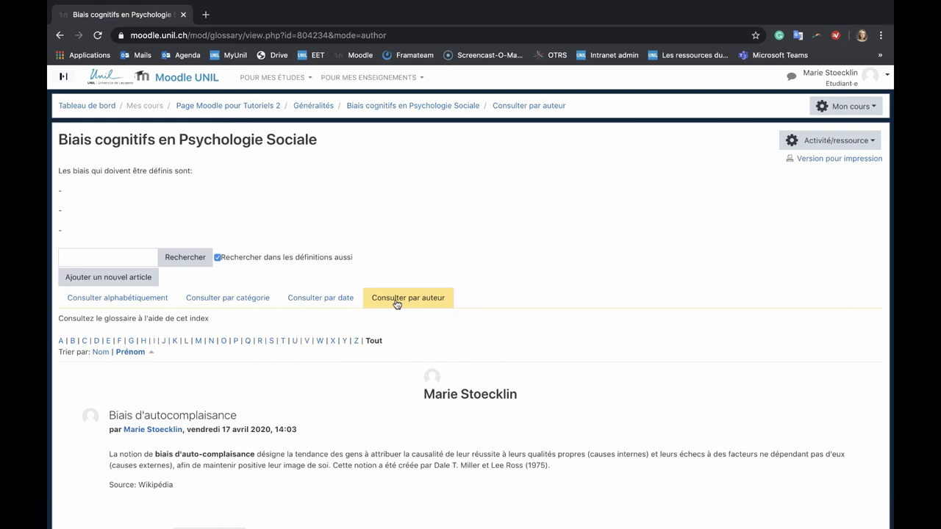
# Search the glossary for "halo", definitions included, and look through the alphabetical list of all articles.
pyautogui.click(140, 258)
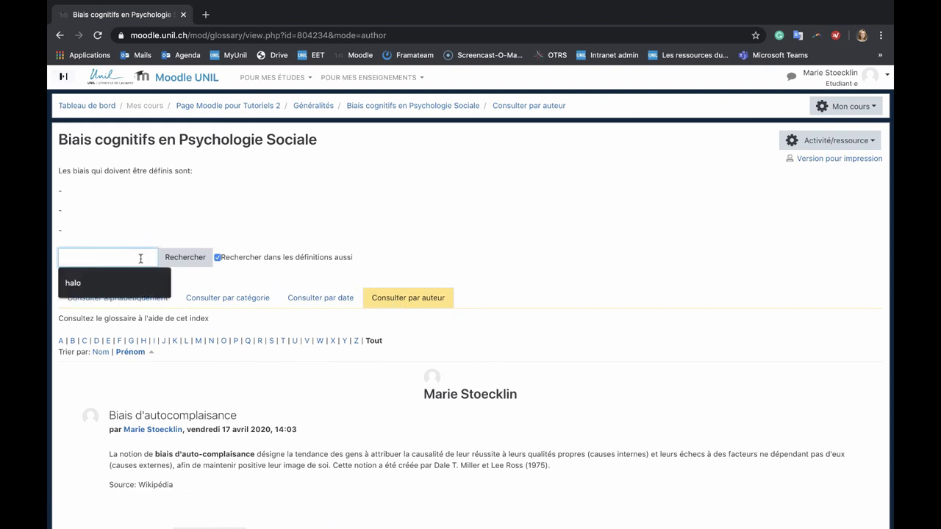
pyautogui.write('halo')
pyautogui.click(195, 259)
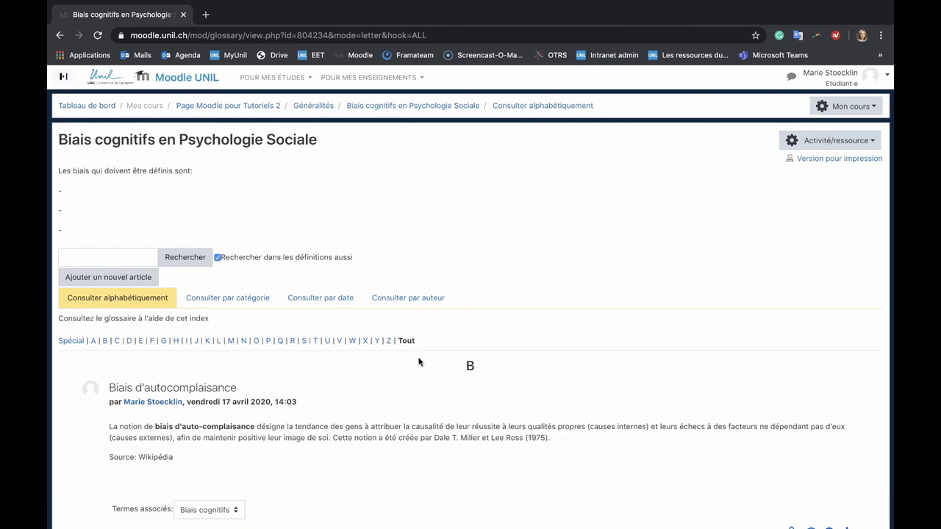
pyautogui.scroll(-3, 419, 362)
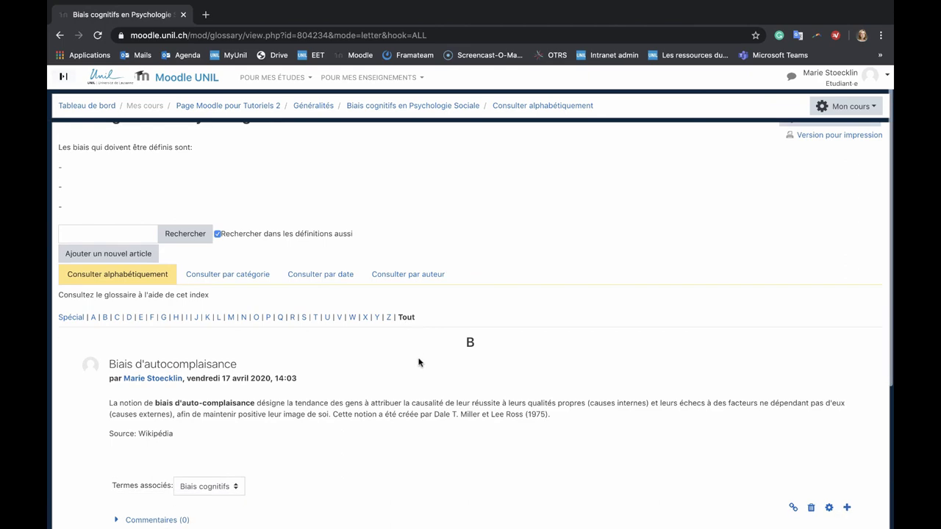
pyautogui.scroll(3, 419, 361)
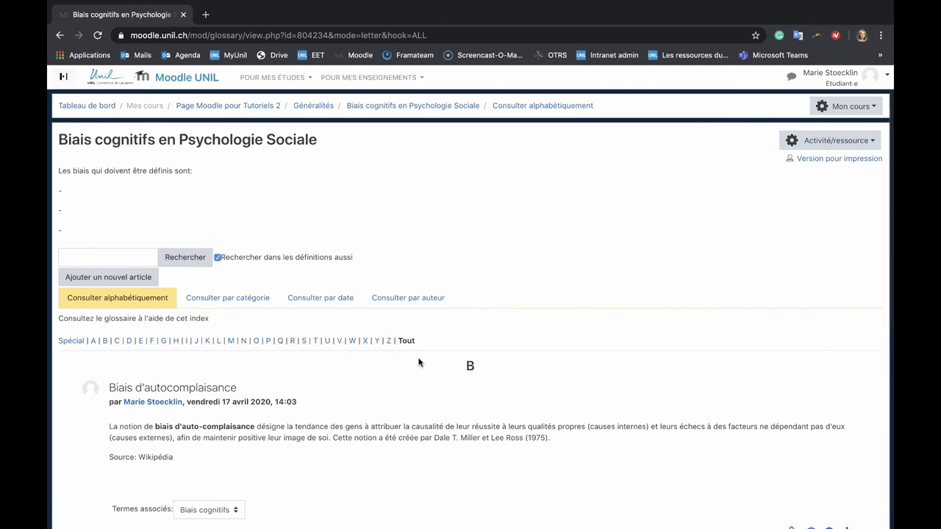
pyautogui.scroll(-1, 419, 362)
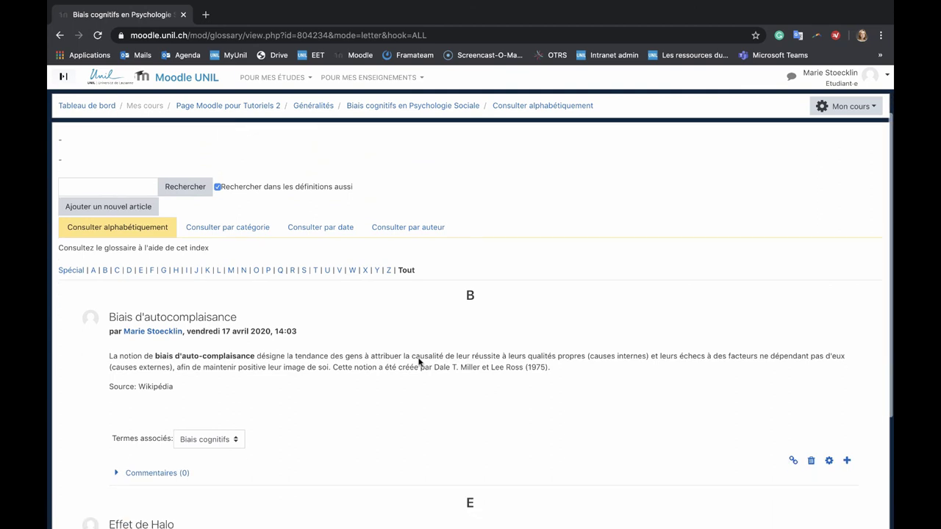
# Show the comment area of the Biais d'autocomplaisance article and look at it without adding a comment.
pyautogui.click(175, 474)
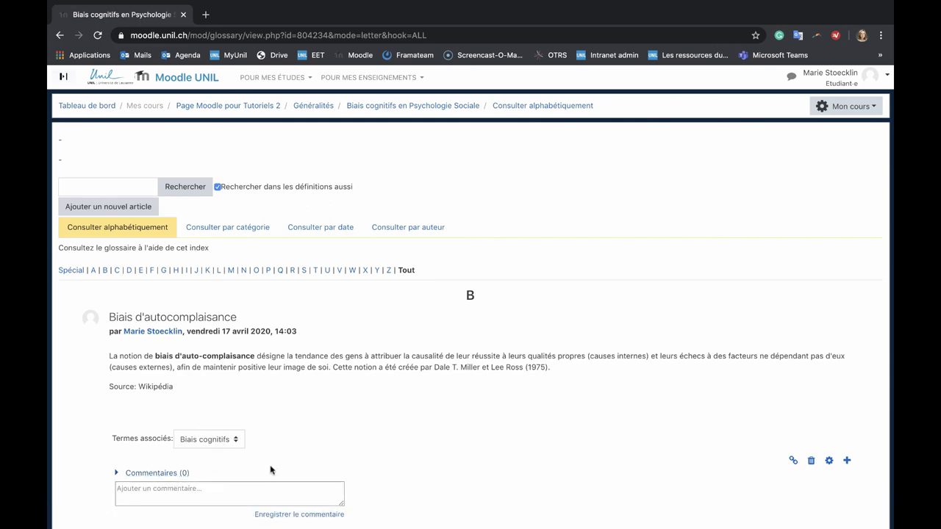
pyautogui.scroll(-1, 271, 470)
pyautogui.scroll(-1, 271, 470)
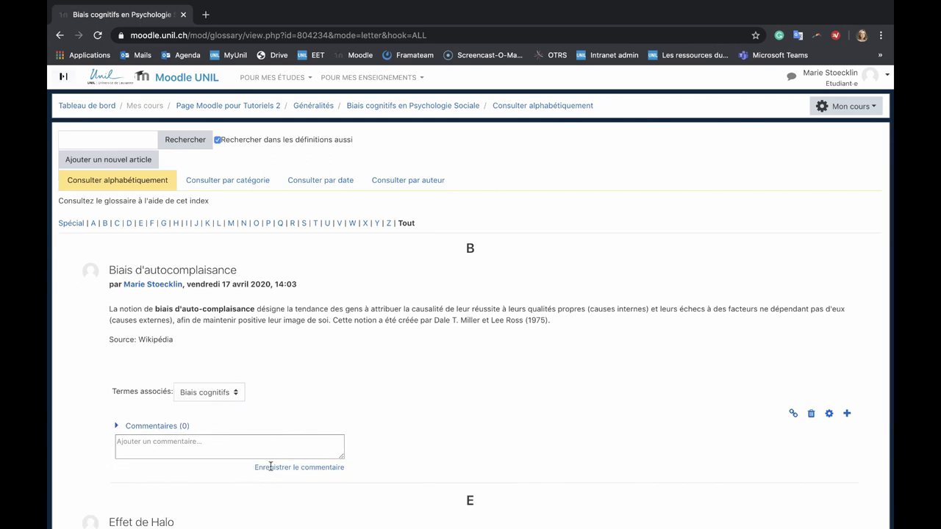
pyautogui.scroll(5, 270, 467)
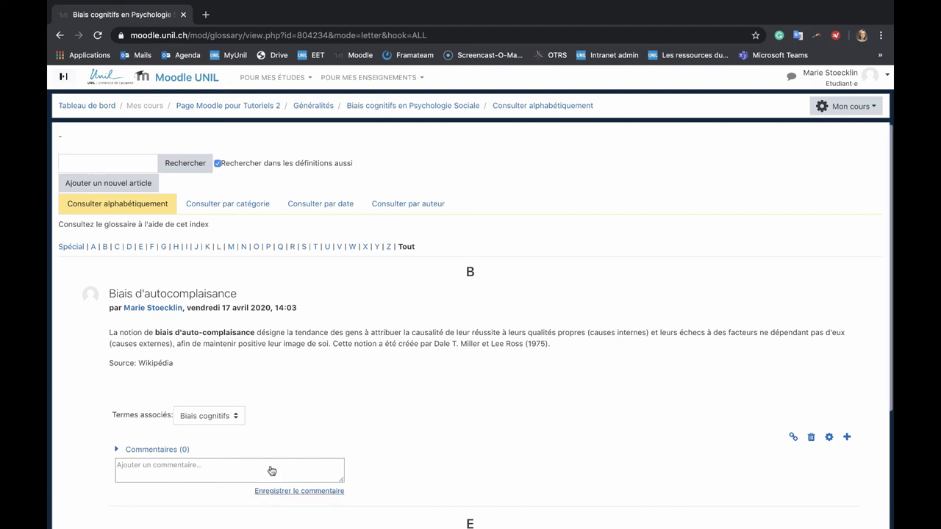
# Leave the student role and approve the Effet de Halo article among the articles awaiting approval.
pyautogui.click(838, 78)
pyautogui.click(750, 233)
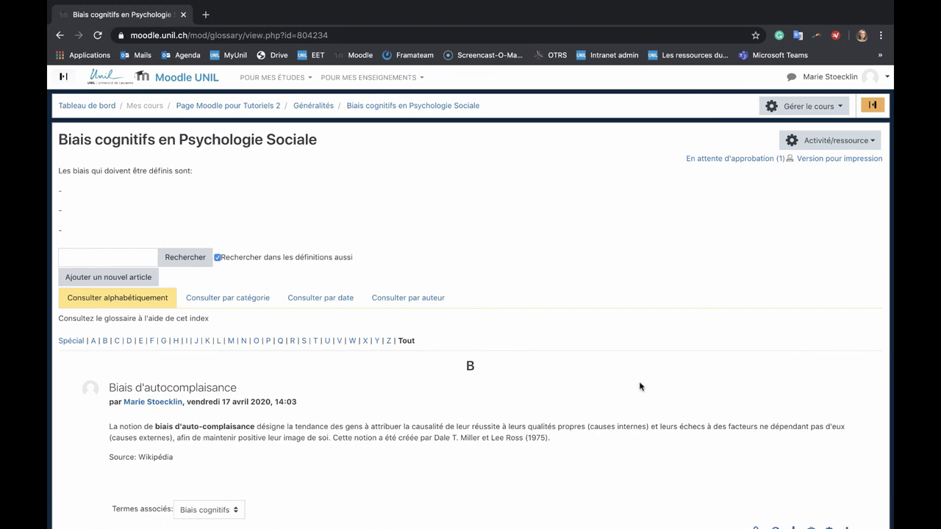
pyautogui.click(700, 165)
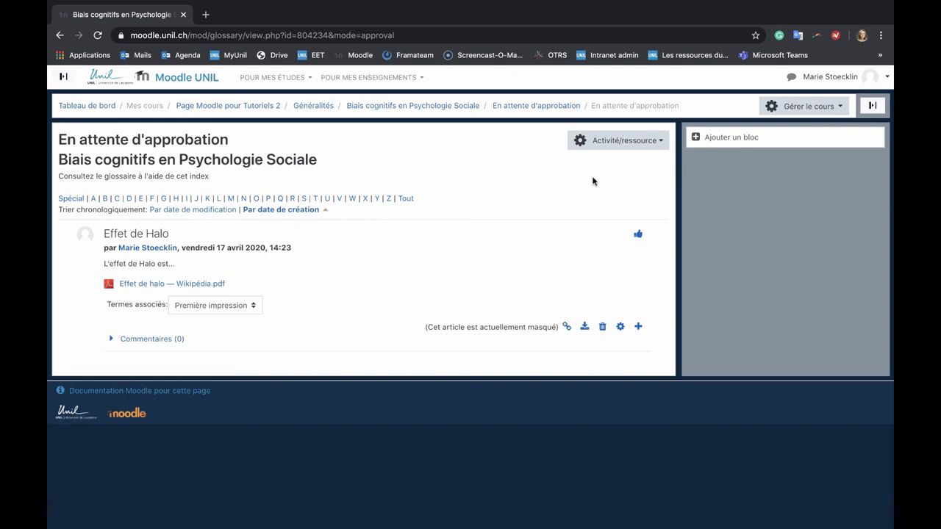
pyautogui.click(638, 235)
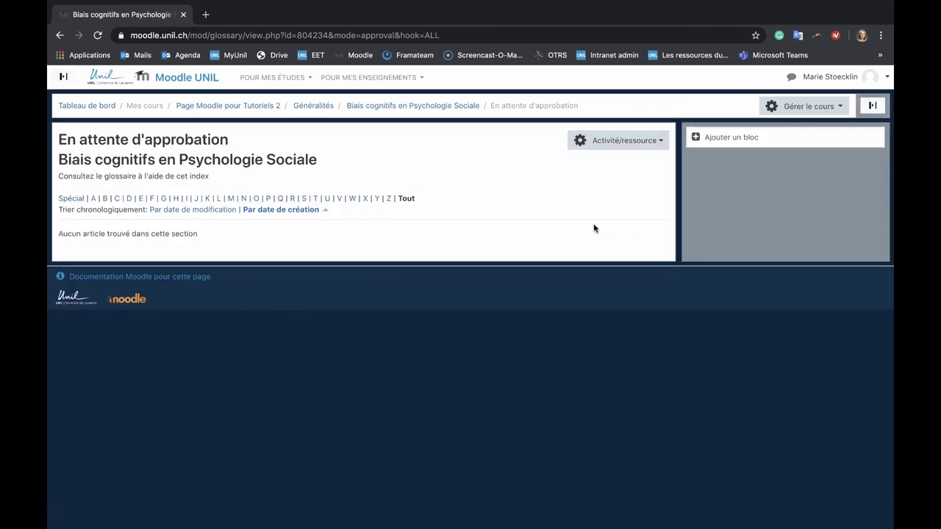
# Return to the Biais cognitifs en Psychologie Sociale glossary and withdraw the approval of the Effet de Halo article.
pyautogui.click(379, 111)
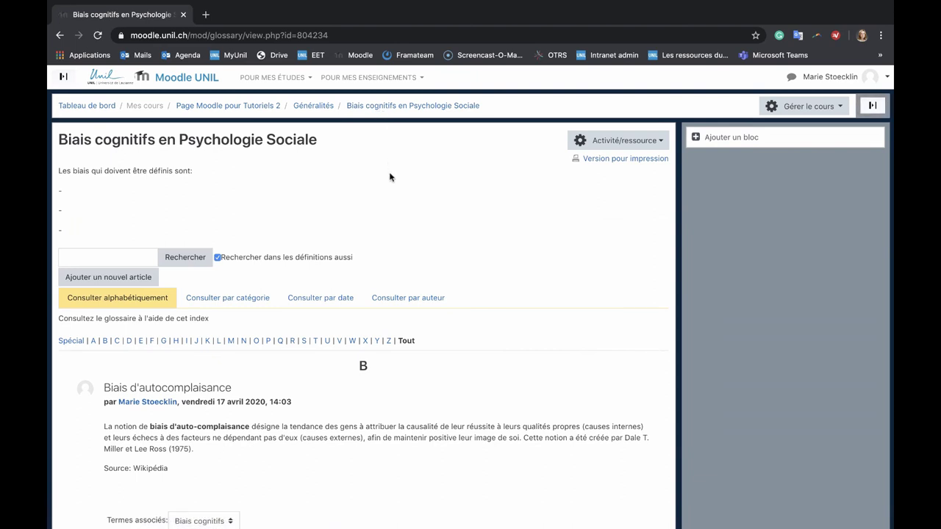
pyautogui.scroll(-5, 390, 177)
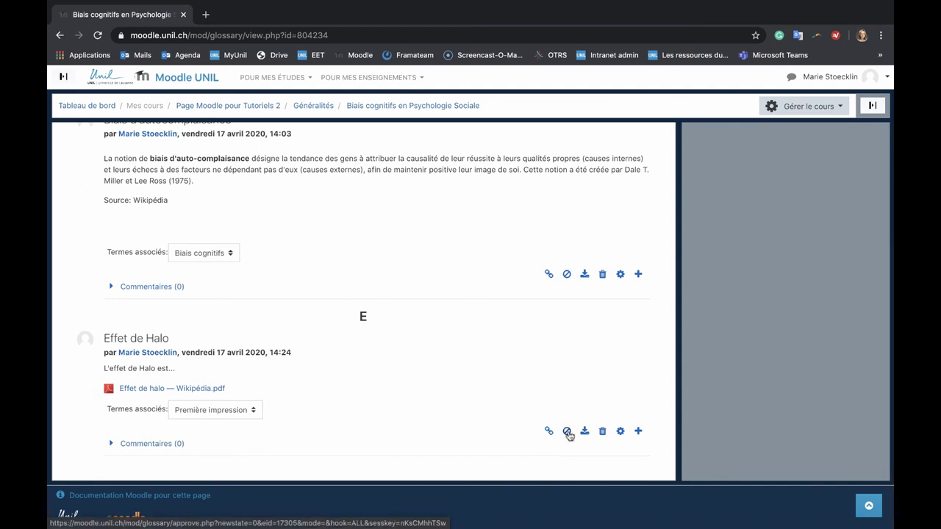
pyautogui.click(567, 432)
pyautogui.scroll(-3, 569, 437)
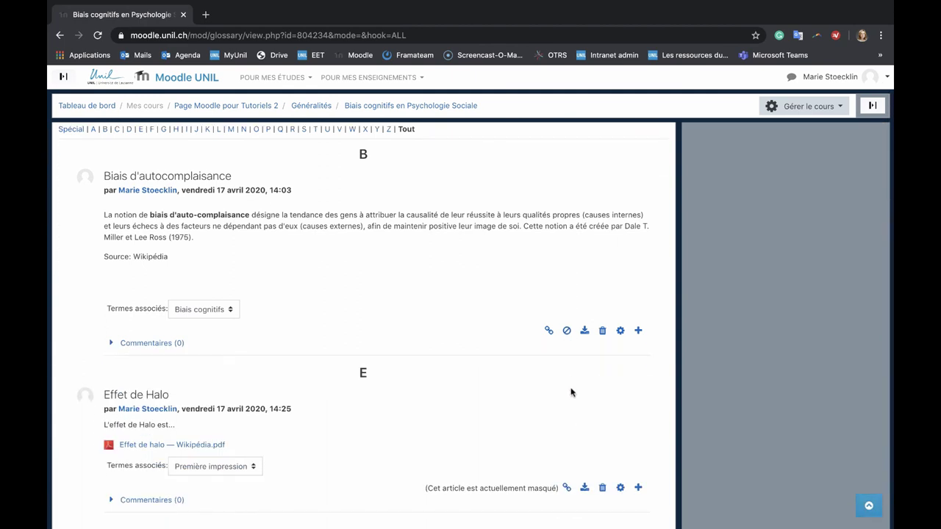
# Export the Biais d'autocomplaisance article to the main glossary Biais cognitifs (encyclopédie).
pyautogui.click(584, 332)
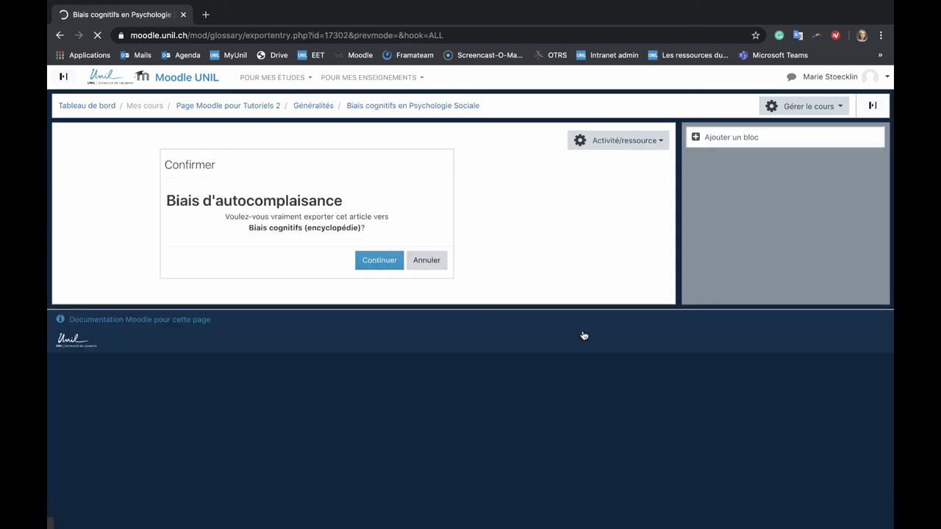
pyautogui.click(384, 264)
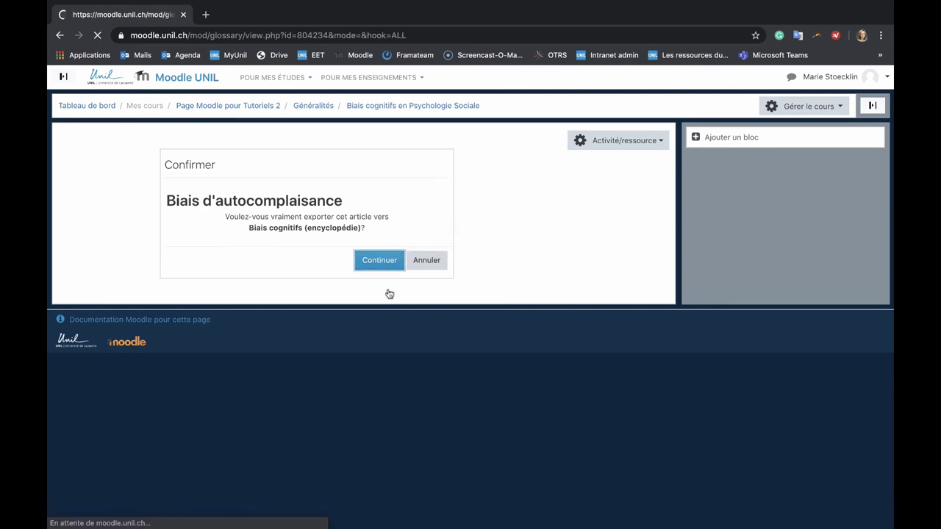